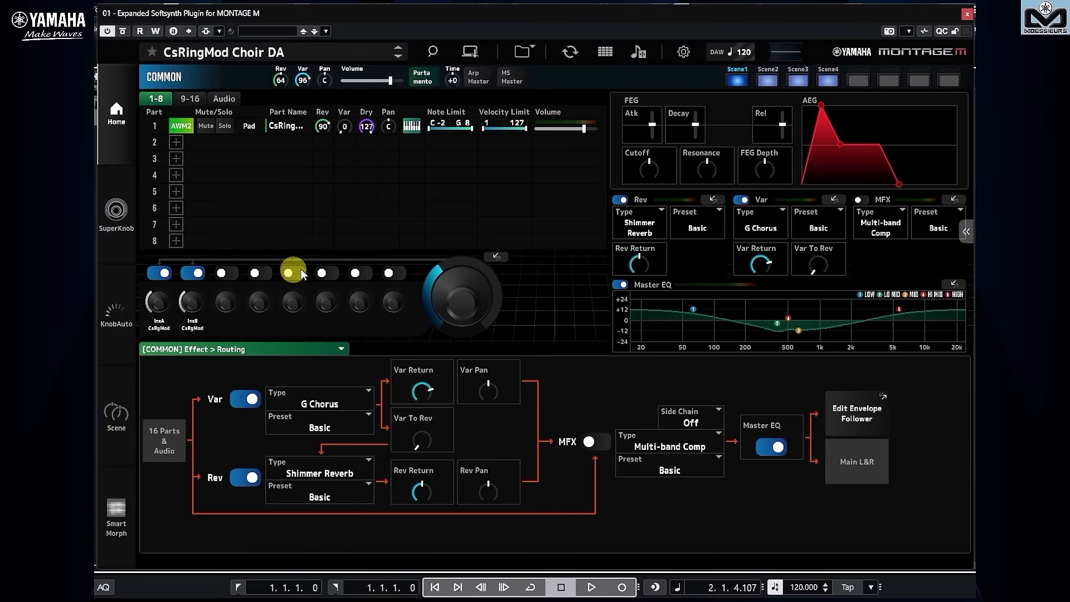
Switch Scene 1's Note Limit memory on to view its settings, switch it off again, and return to the home view.
left_click(119, 419)
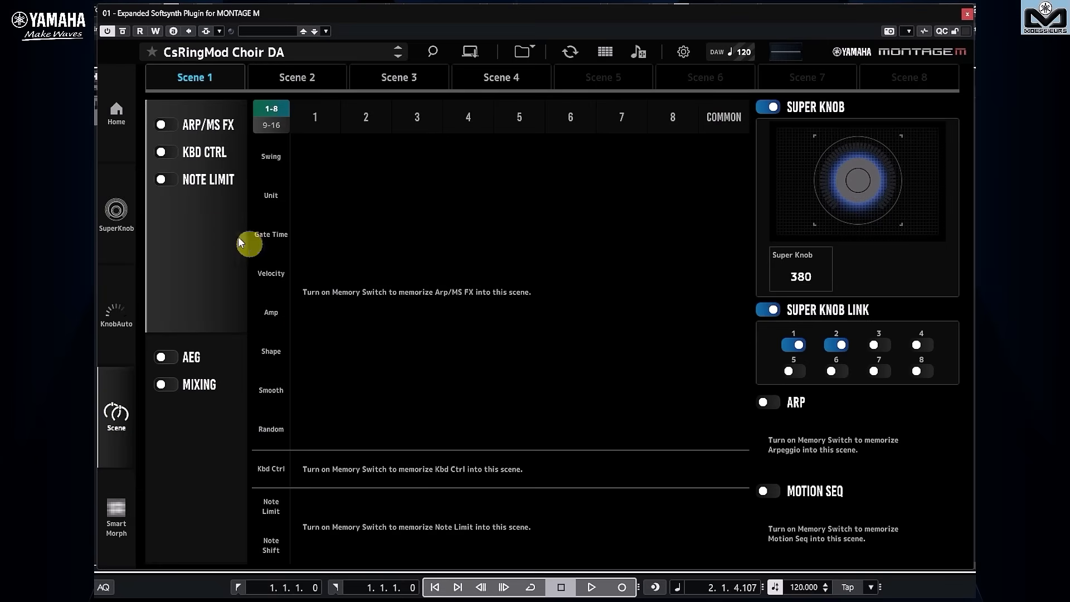
left_click(175, 183)
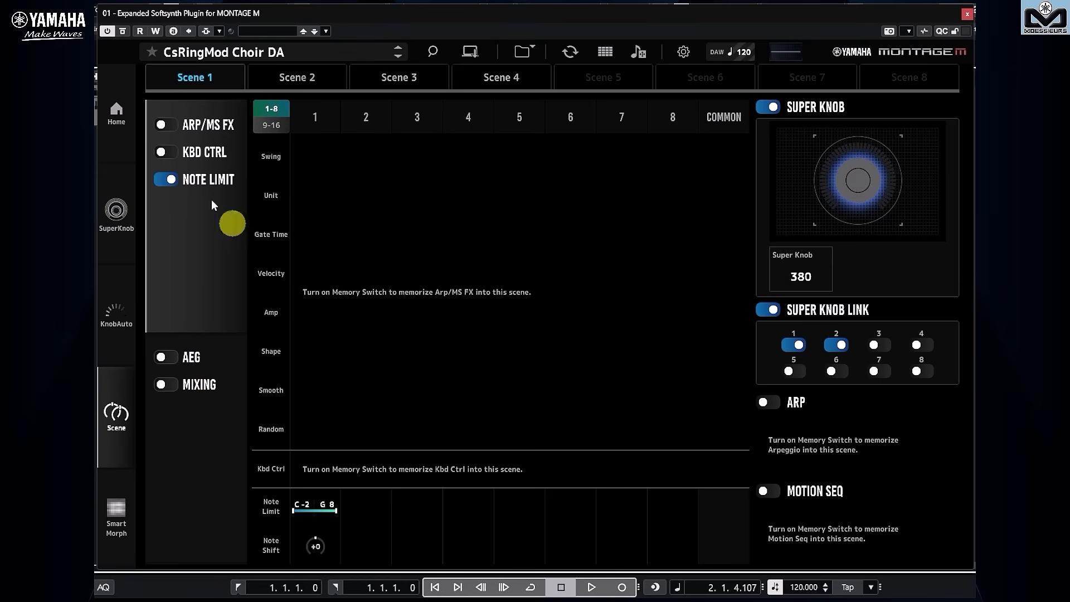
left_click(176, 180)
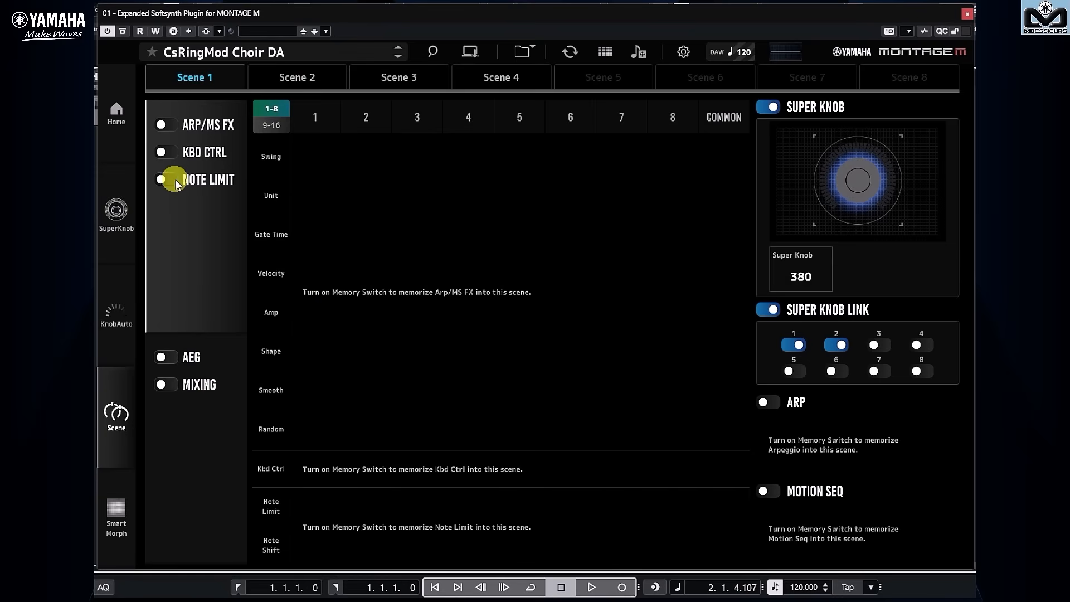
left_click(122, 118)
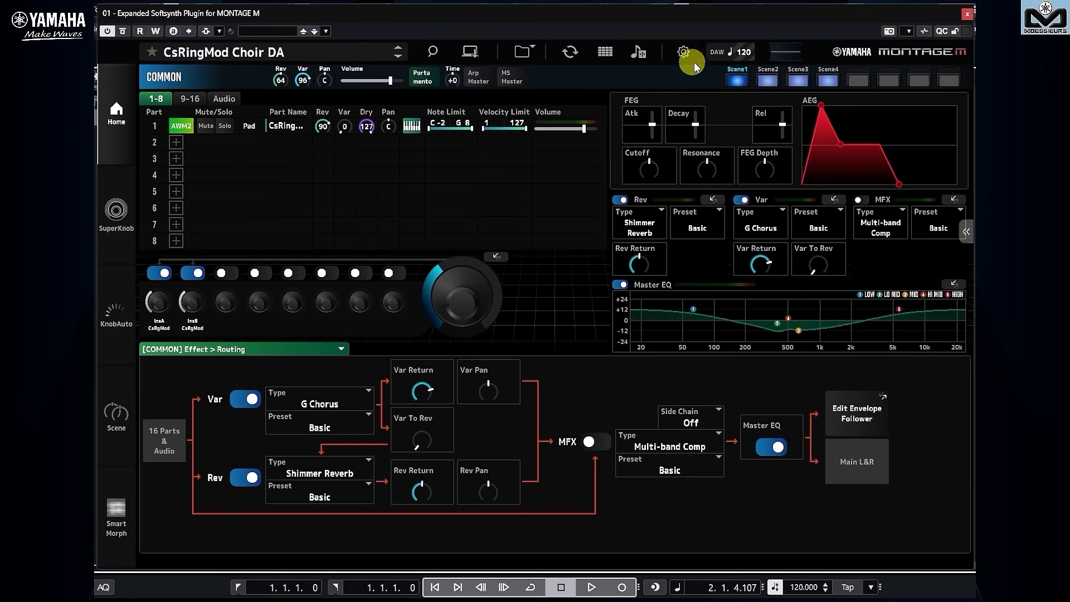
Examine the songs and patterns available for import, and close the Song/Pattern Import view.
left_click(640, 51)
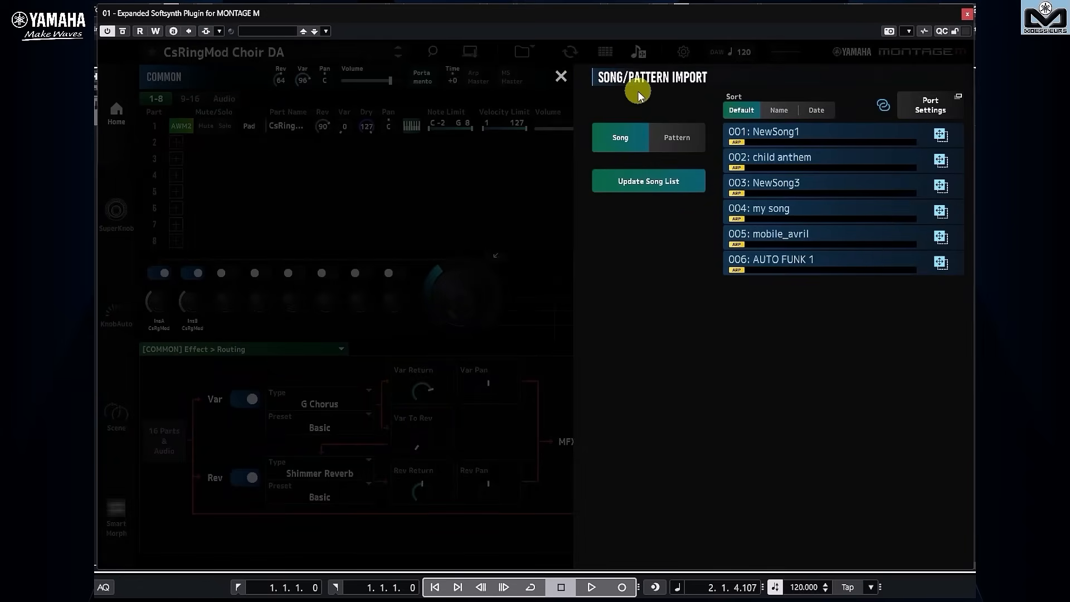
left_click(686, 142)
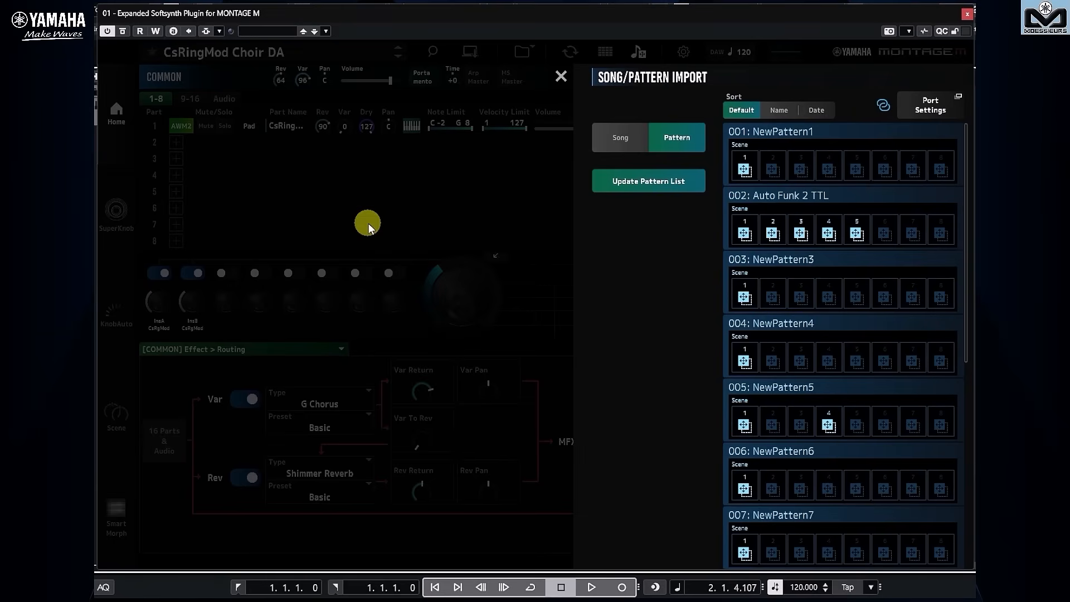
left_click(561, 77)
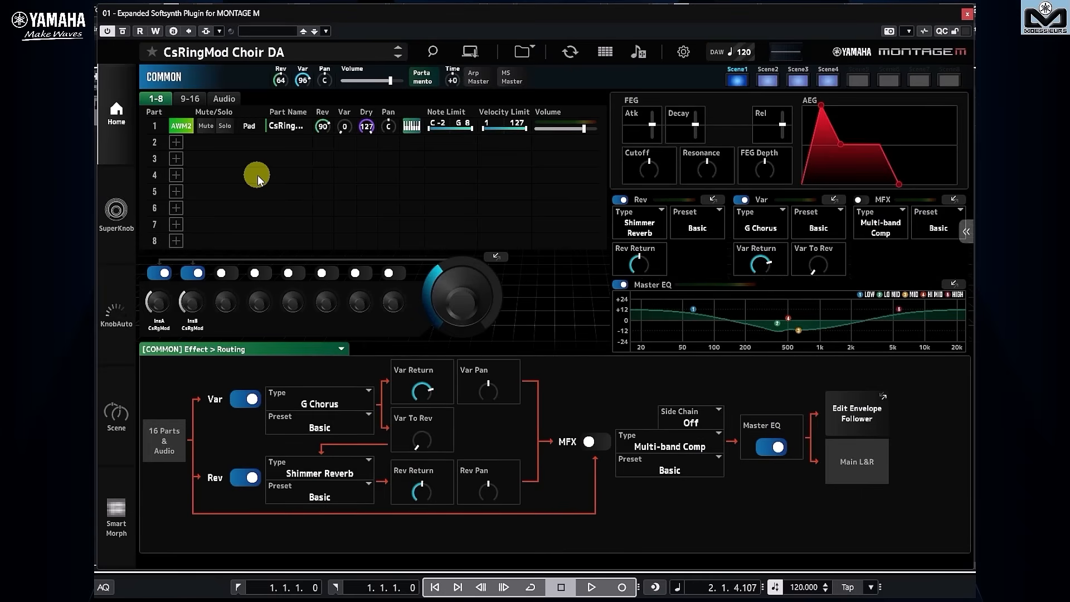
Copy Part 1 and paste it into the empty Part 2 slot.
right_click(191, 127)
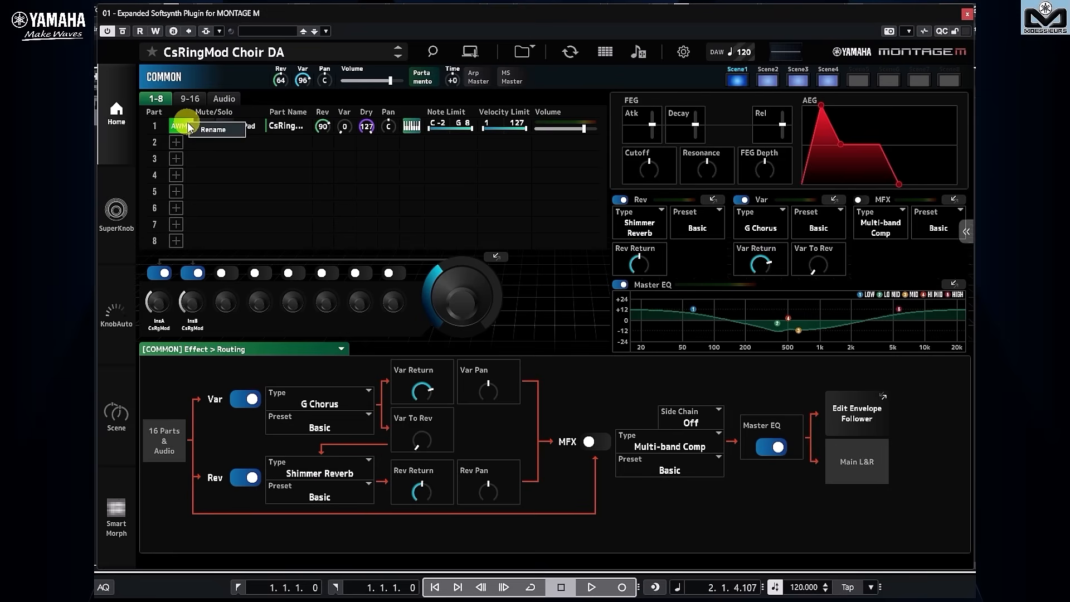
left_click(184, 126)
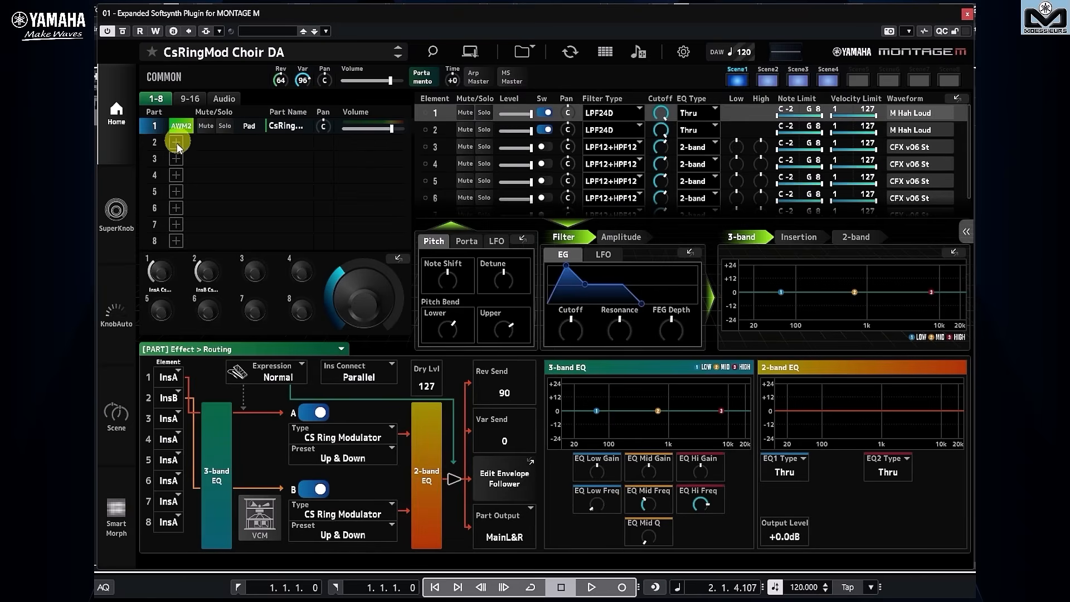
right_click(177, 145)
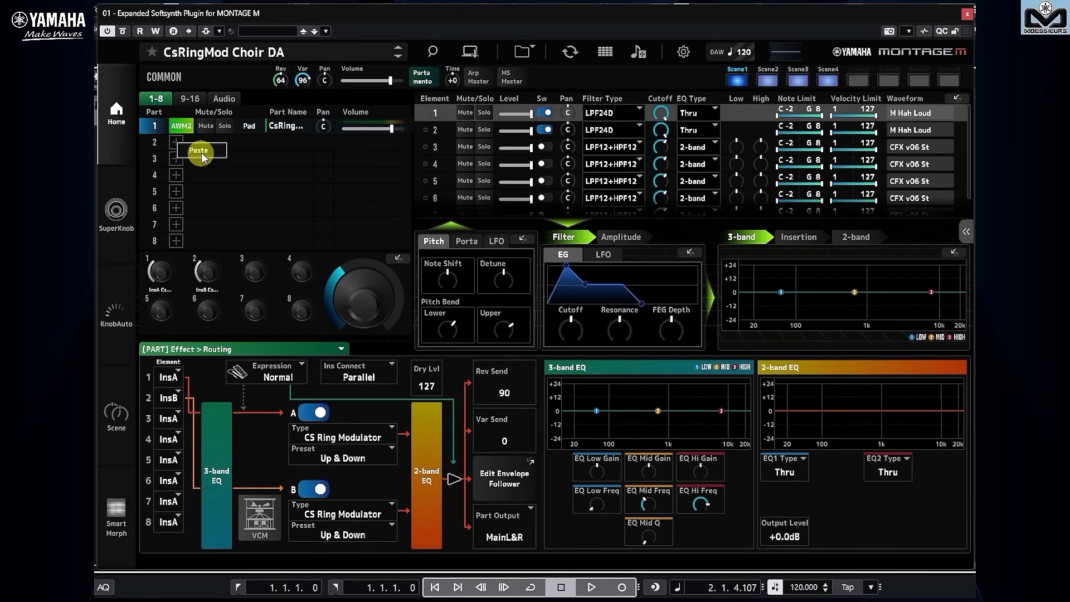
left_click(200, 151)
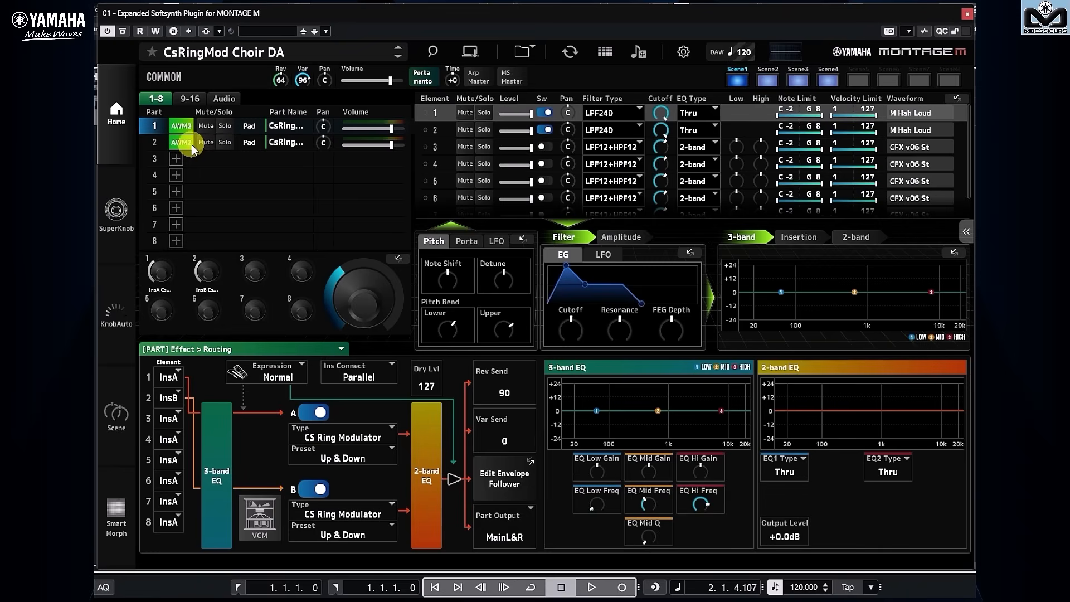
Review the editing options for Part 2 and the element mute and solo controls shown for the empty Part 3.
right_click(189, 146)
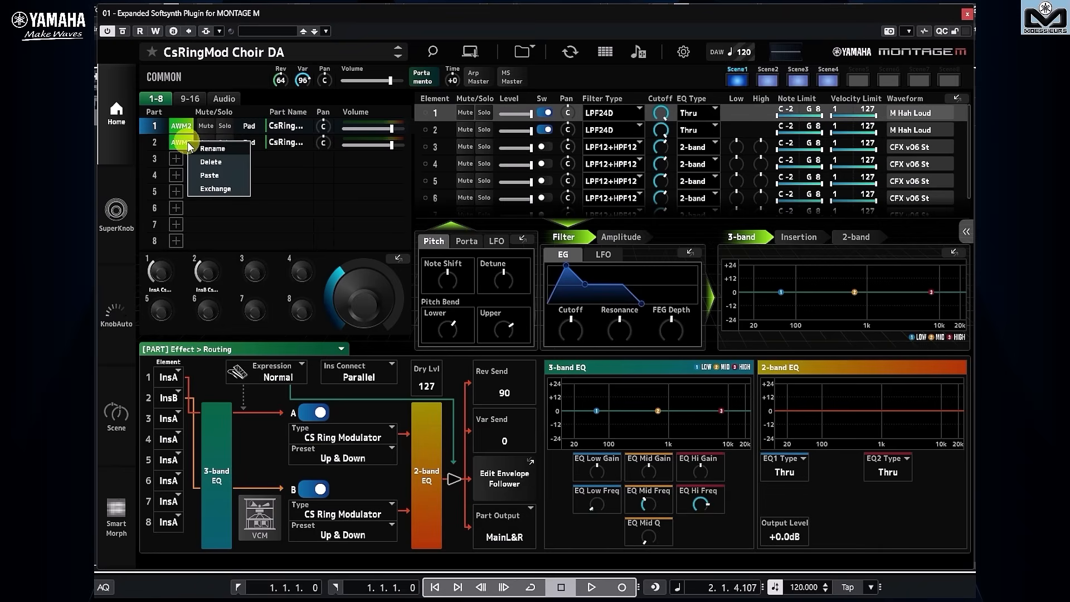
left_click(232, 177)
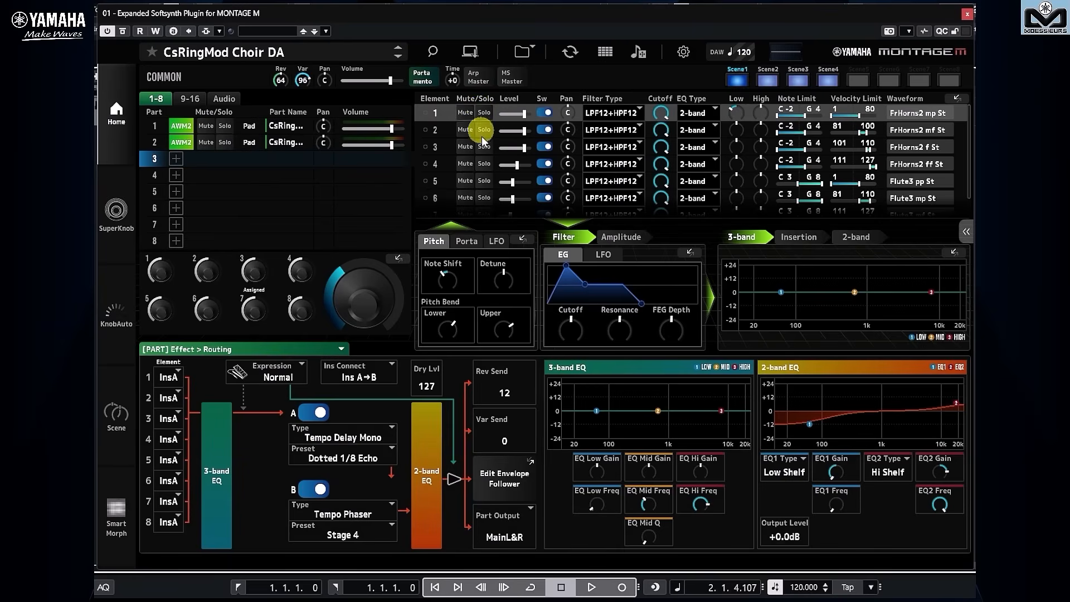
scroll(481, 170, "down", 2)
scroll(480, 171, "up", 2)
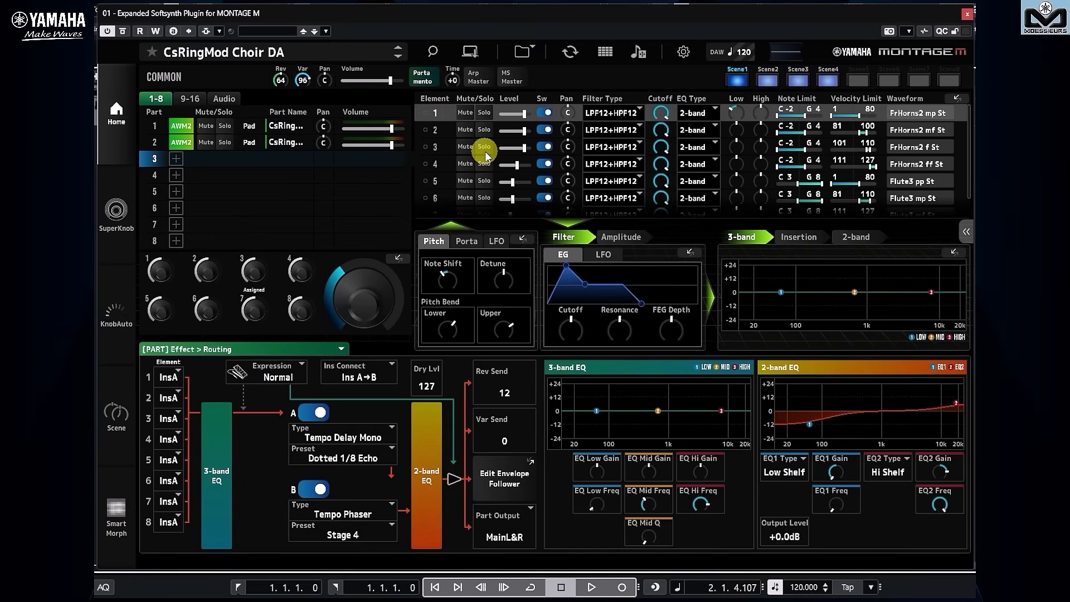
left_click(486, 132)
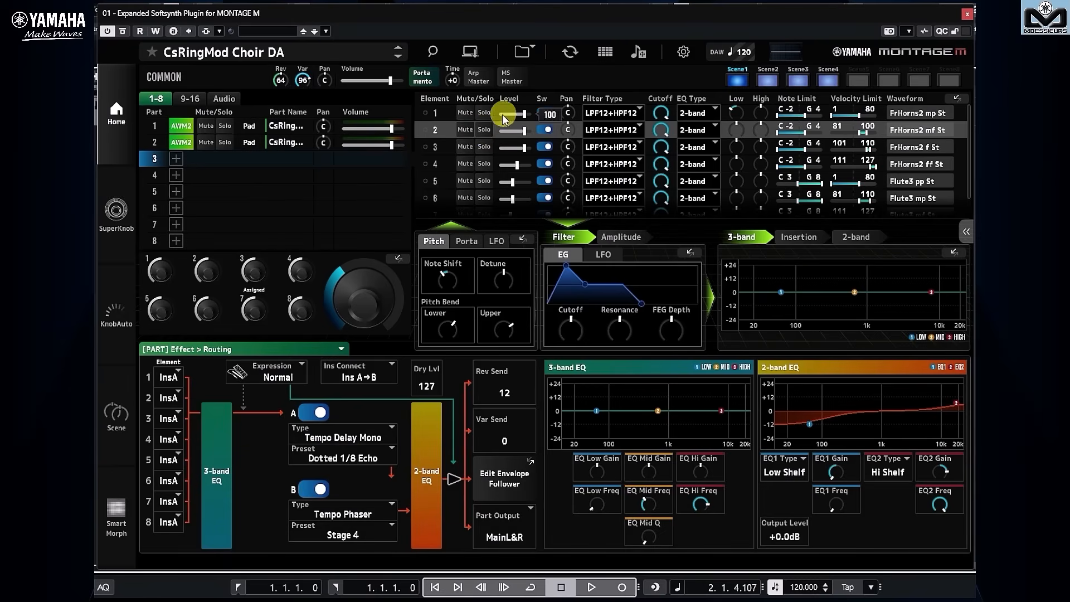
Add the AN-X part Dyno Clav as Part 3 and the FM-X part FM Wr 1 as Part 4.
left_click(175, 159)
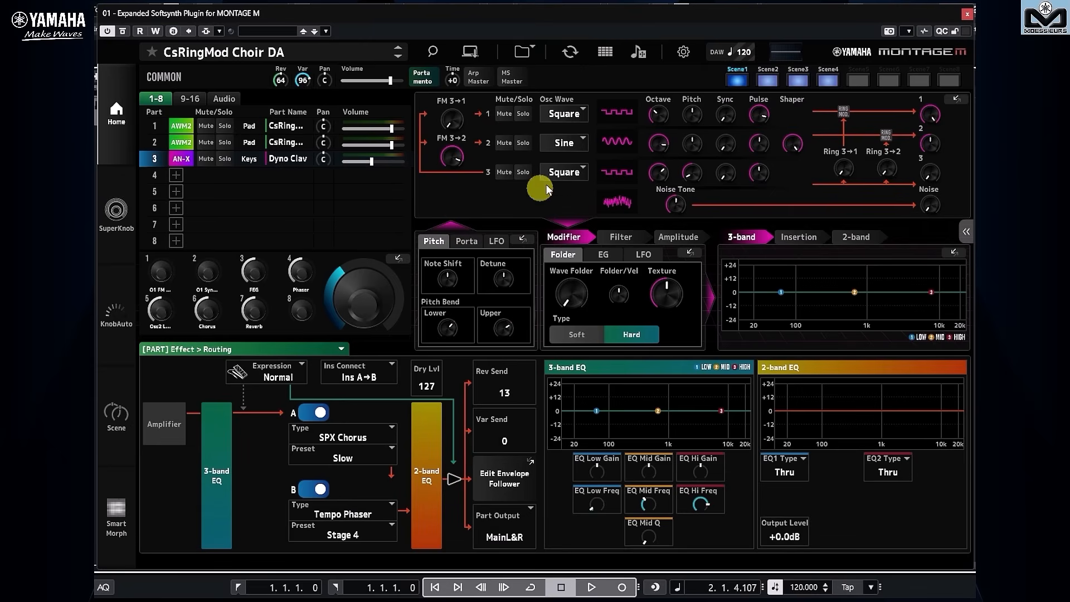
left_click(521, 113)
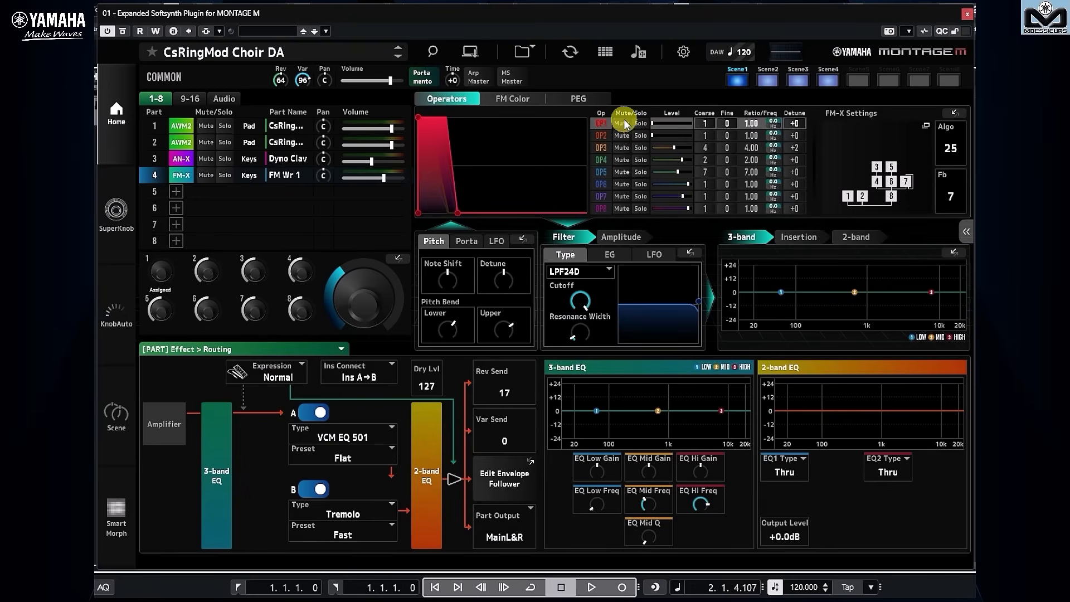
Examine the Copy / Exchange settings for copying Operator 1 to Operator 2 in Part 4, and close without copying.
right_click(602, 135)
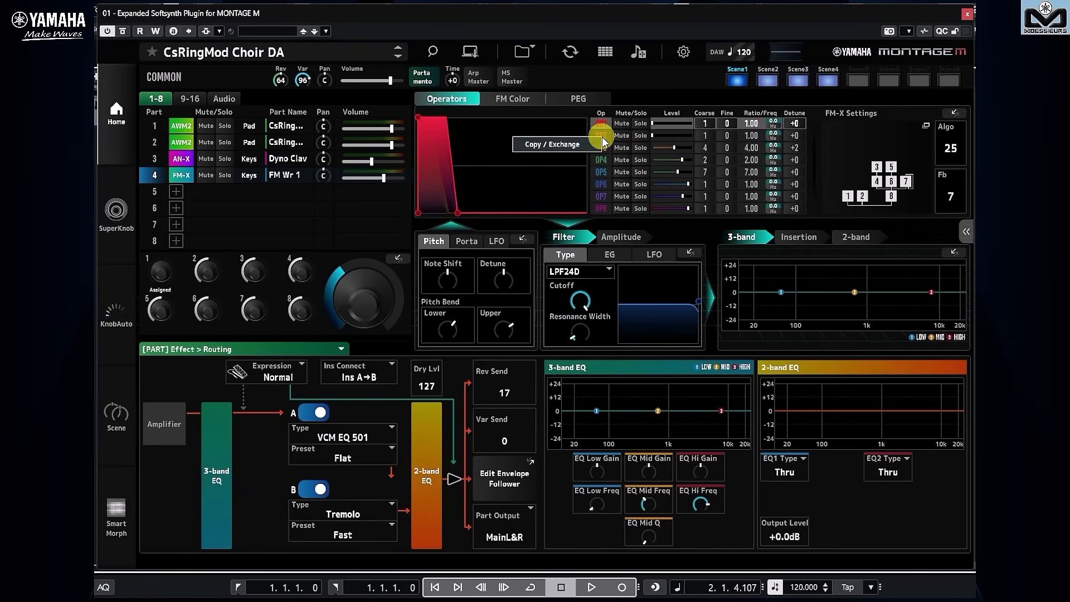
left_click(579, 146)
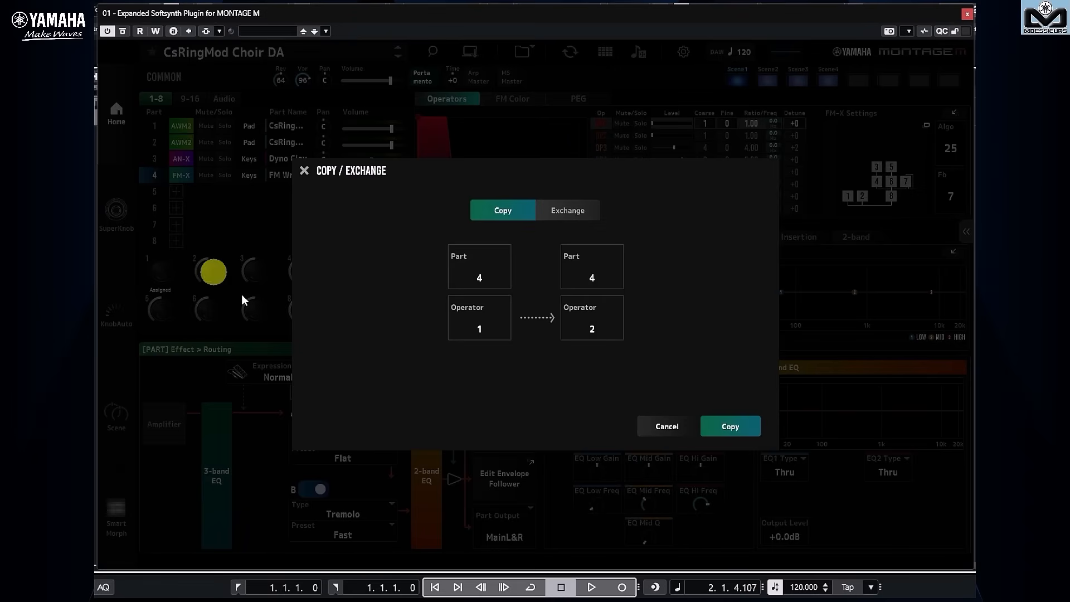
left_click(304, 171)
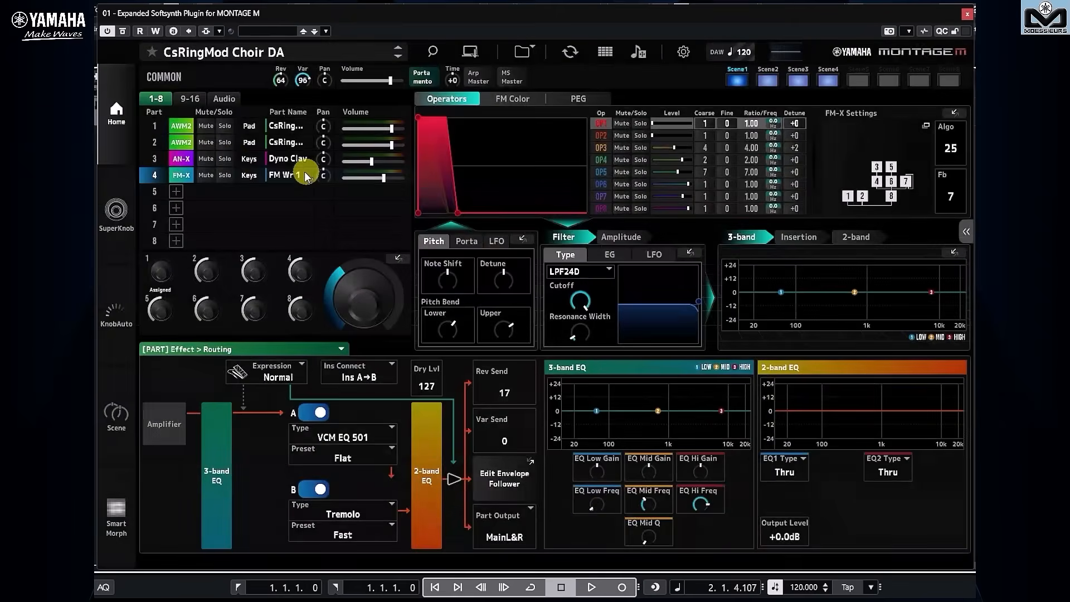
Examine the Copy / Exchange settings for copying Osc 1 to Osc 2 in Part 3, and close without copying.
left_click(163, 158)
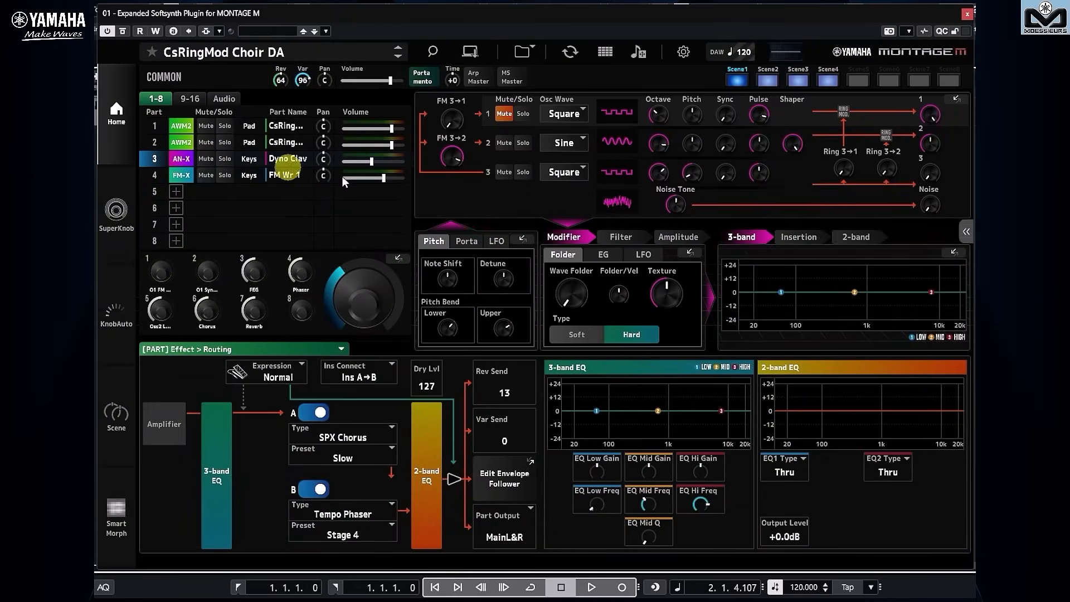
left_click(487, 143)
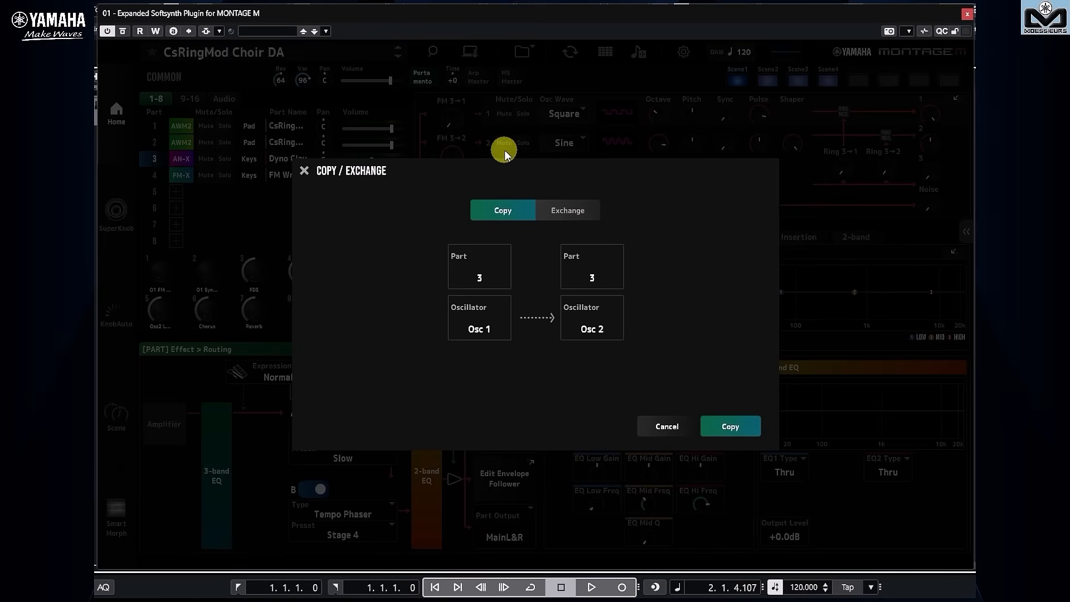
left_click(305, 170)
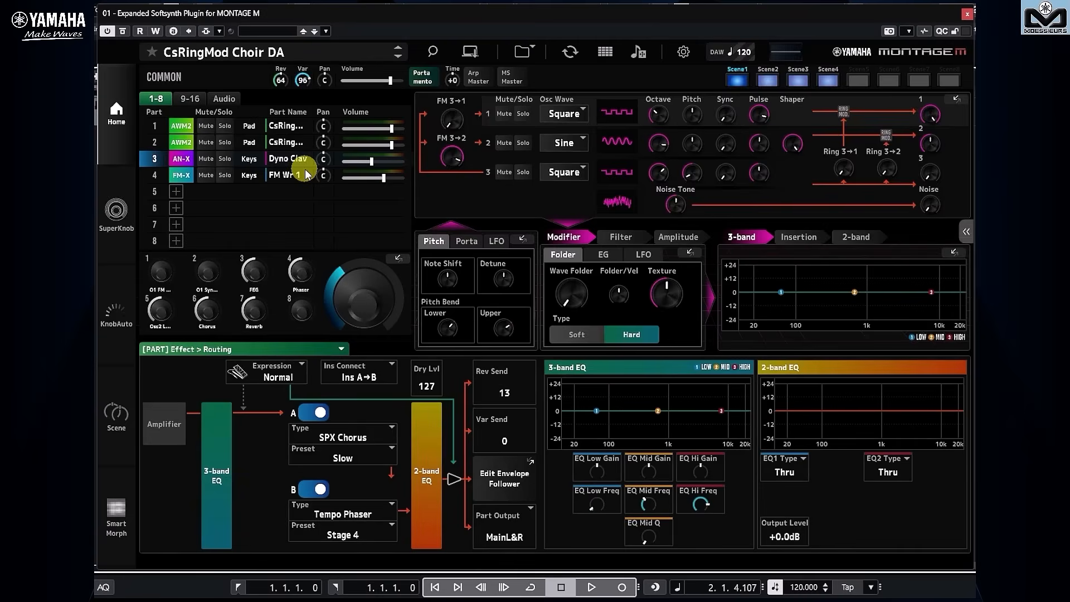
Examine the Copy / Exchange settings for copying Element 1 to Element 2 in Part 1, and close without copying.
left_click(289, 126)
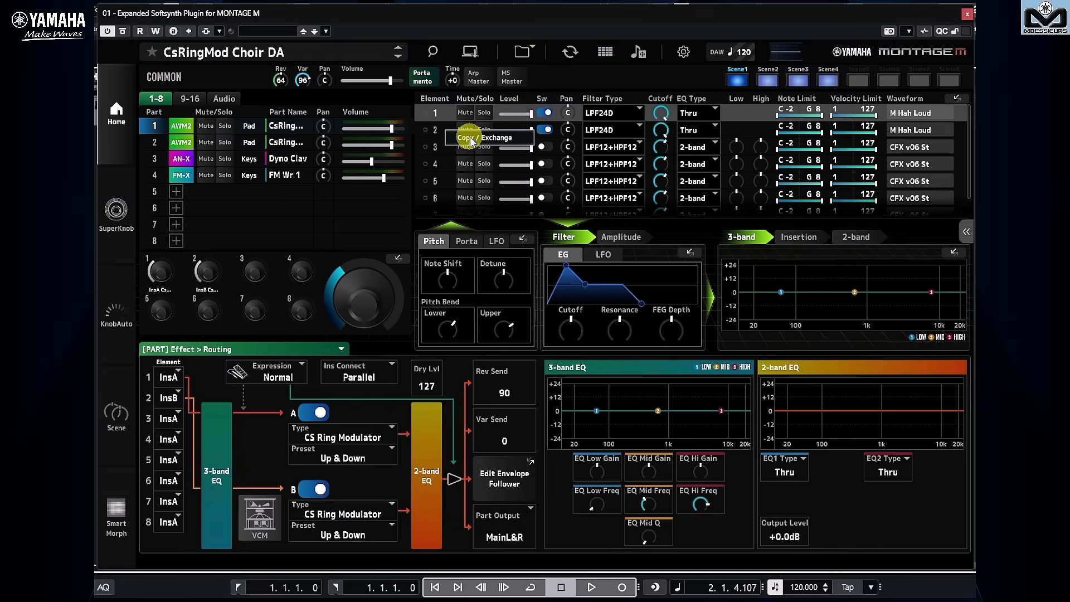
left_click(469, 136)
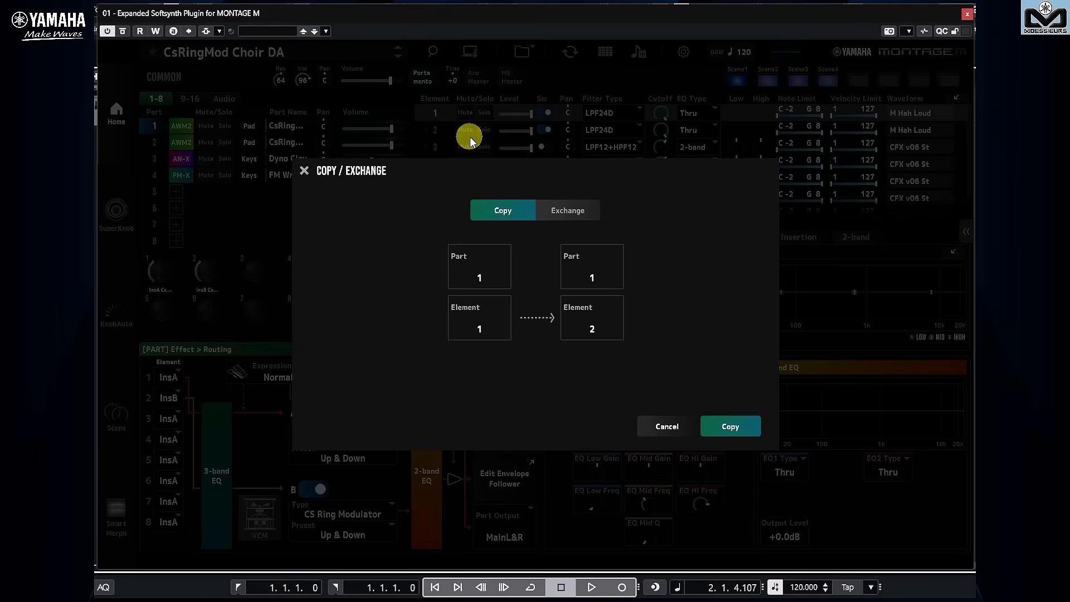
left_click(305, 170)
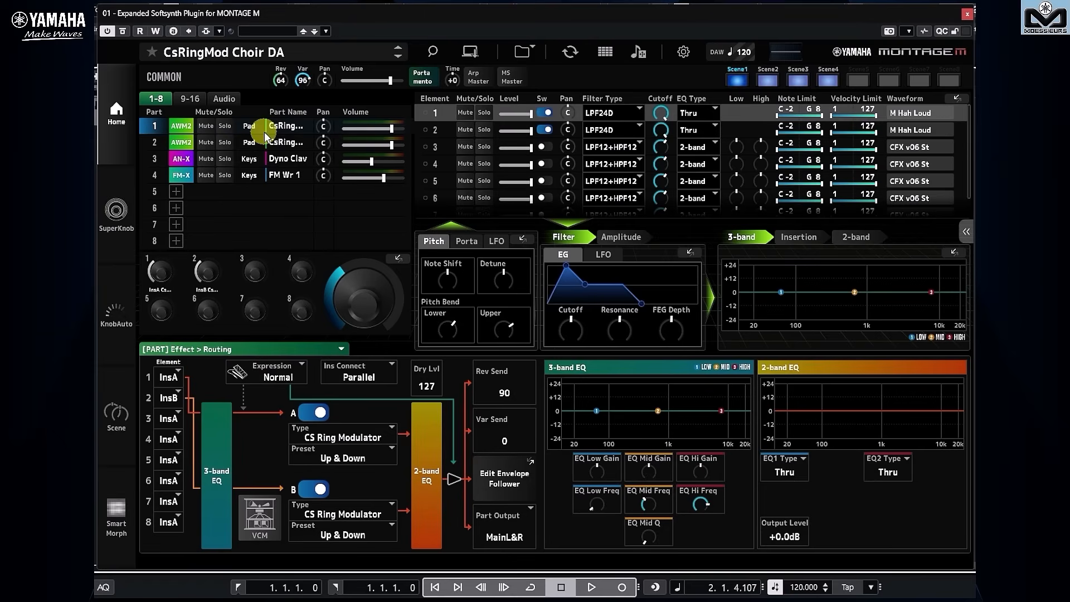
Mute Parts 2, 3 and 4.
left_click(210, 143)
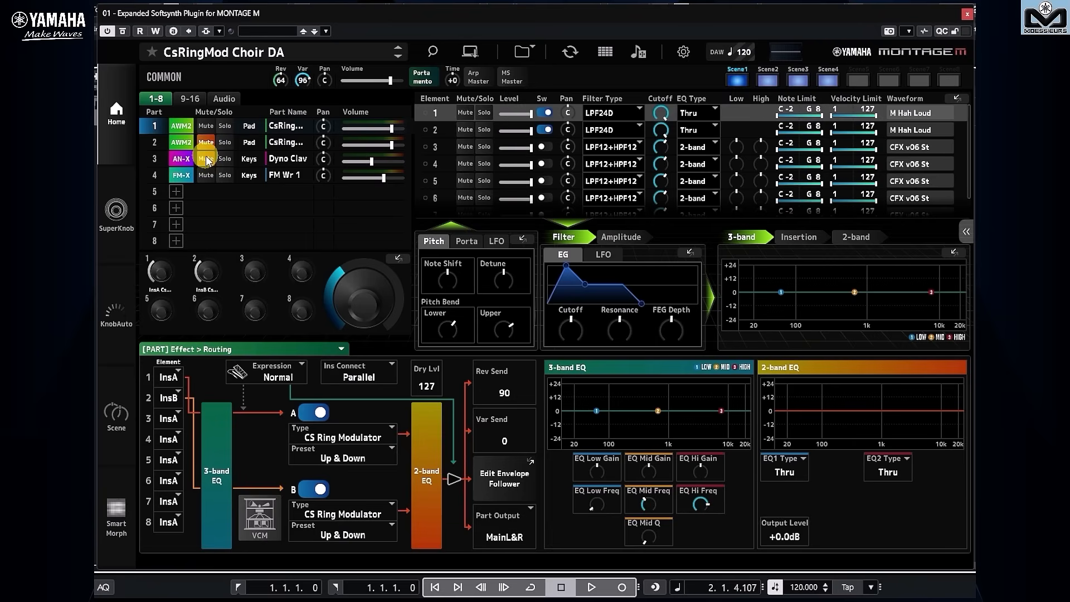
left_click(206, 159)
left_click(206, 175)
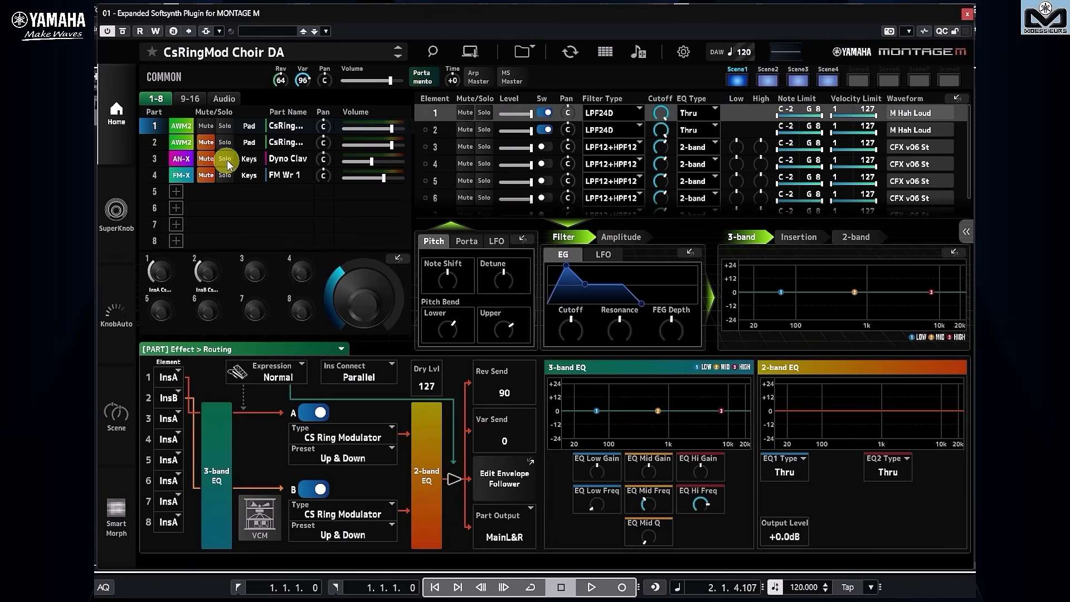
Replace Part 1 with the FM-X sound Vari Pad 1 from the Pad/Choir category.
left_click(291, 128)
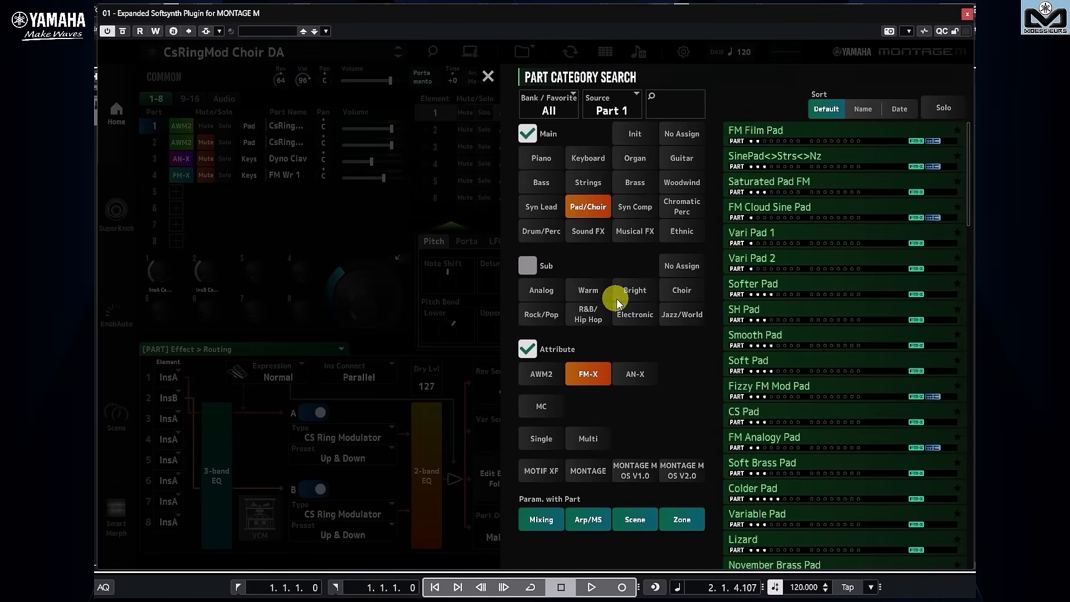
left_click(748, 233)
left_click(489, 77)
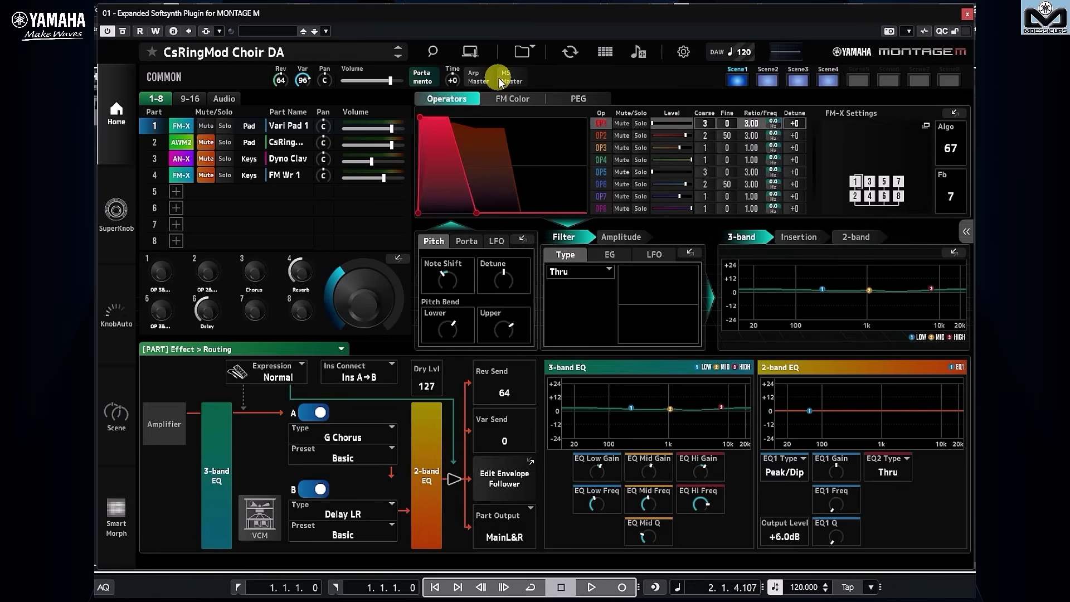
Learn a new FM-X Smart Morph map in edit mode and set the morph position in the green area near the map's upper left.
left_click(115, 543)
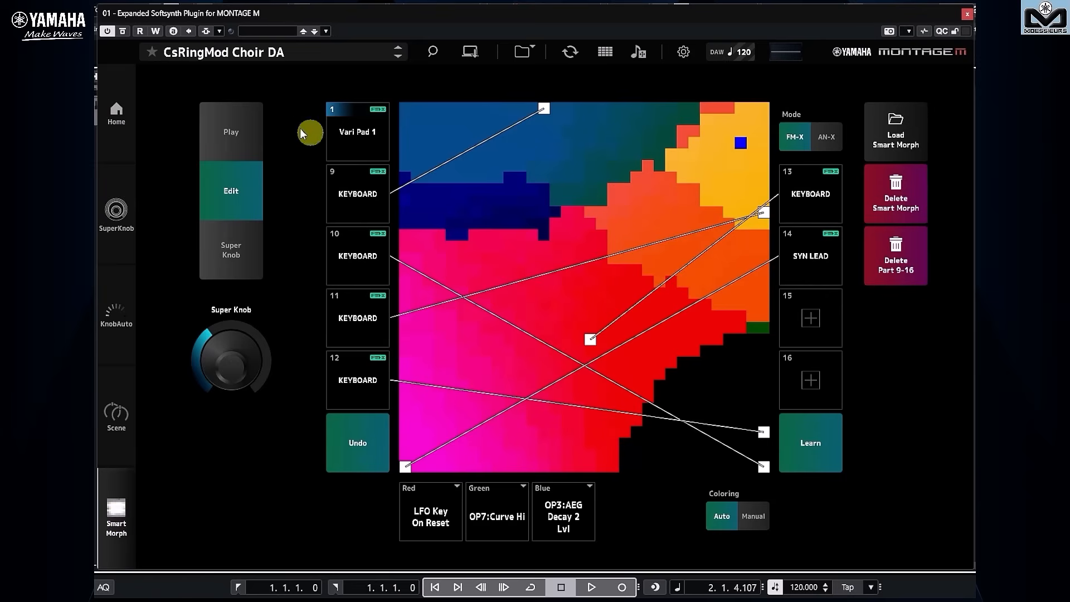
left_click(231, 132)
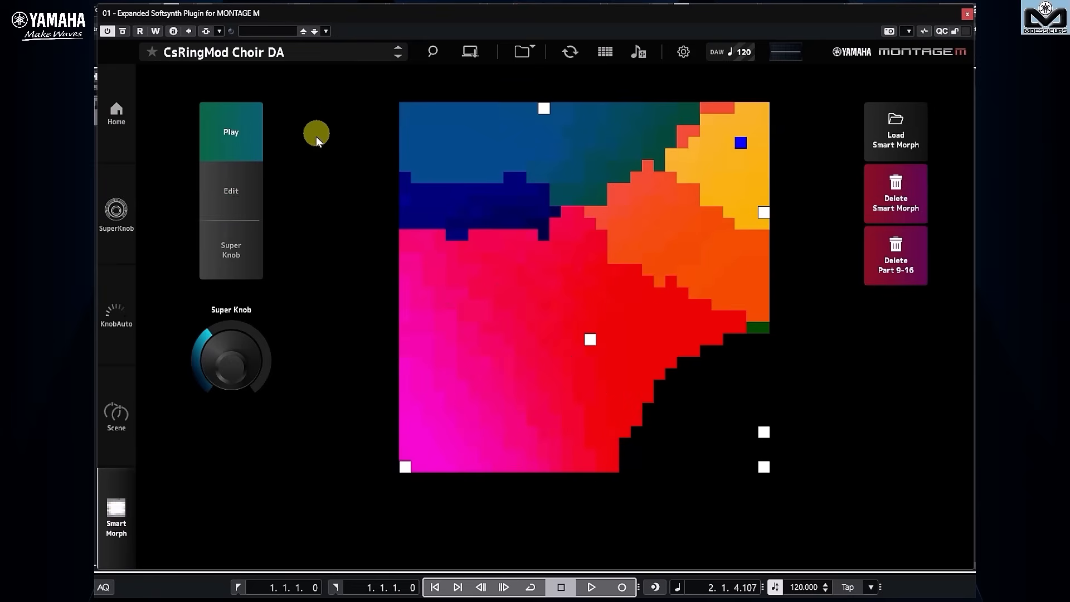
left_click(242, 192)
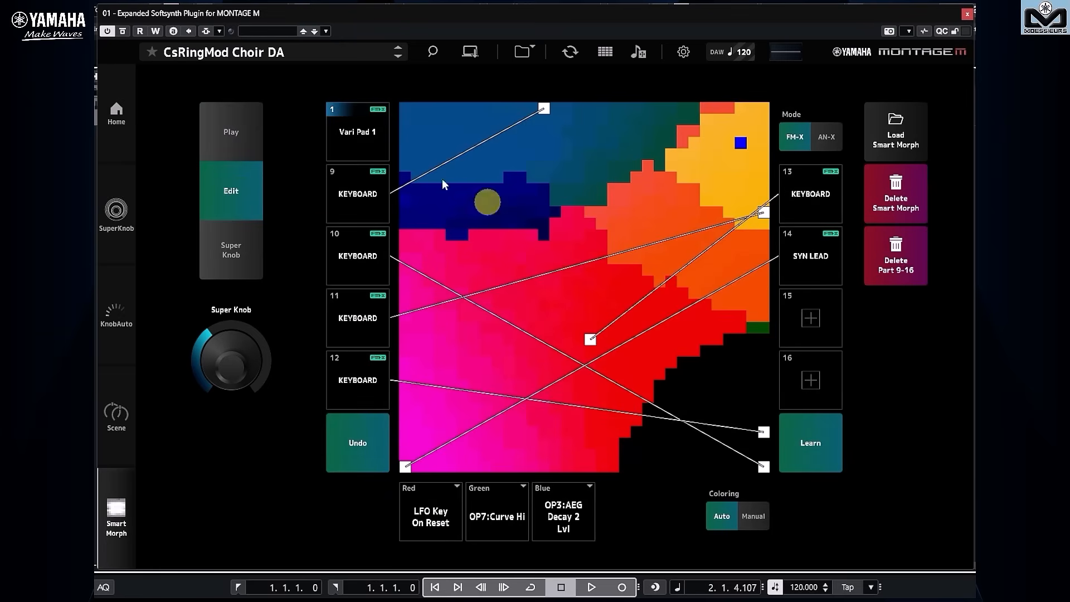
left_click(813, 442)
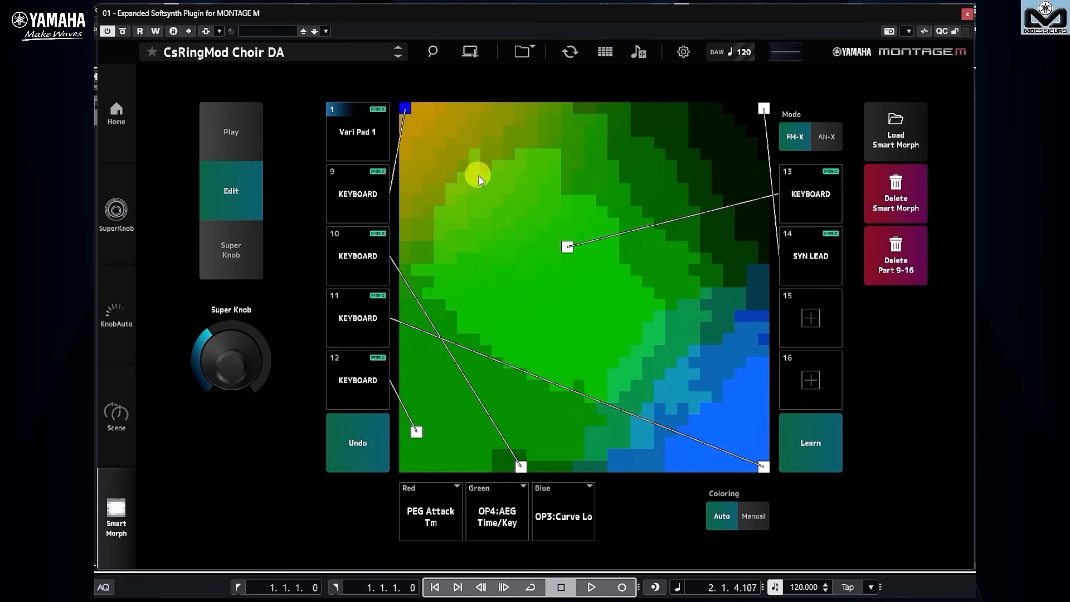
left_click(487, 200)
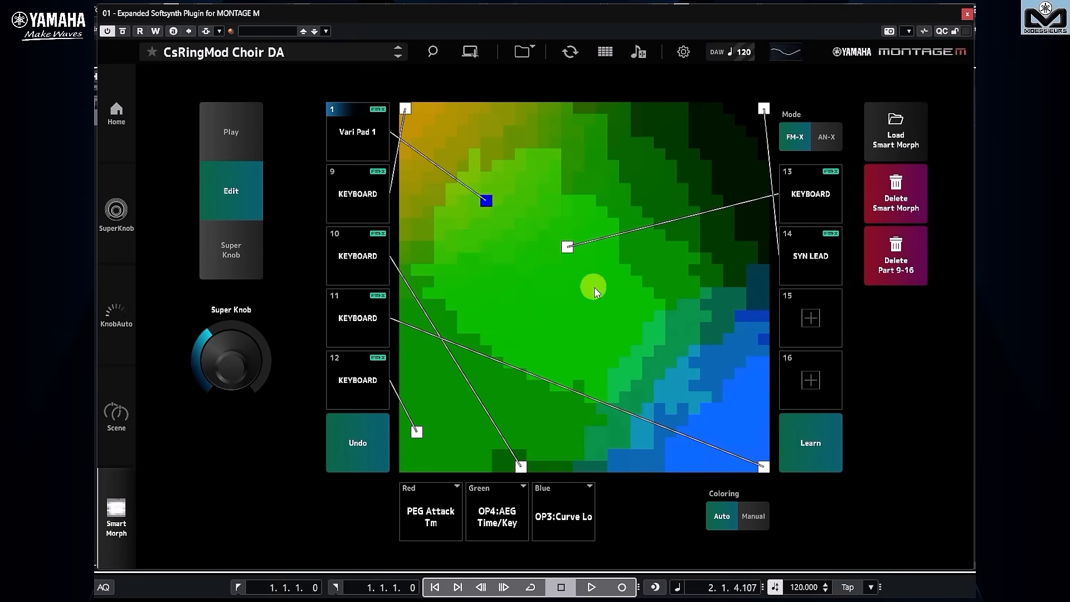
Move the FM-X Smart Morph position through the map's lower green area to the dark green zone near its lower left.
left_click(601, 353)
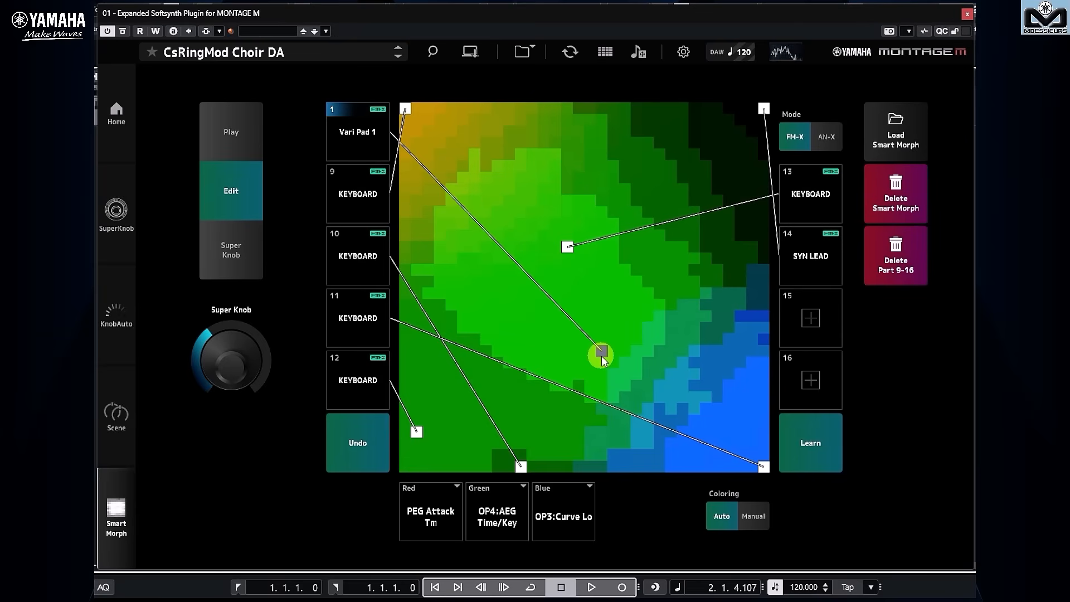
left_click(451, 420)
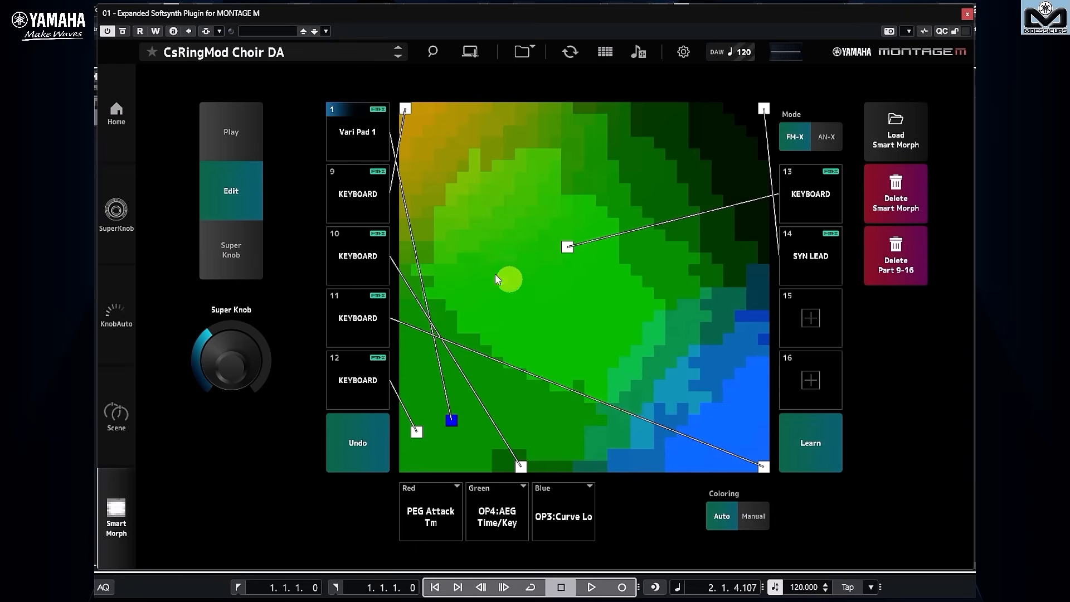
Return to the home view and assign Part 1 Operator 1's frequency mode to CC 90 with MIDI Learn.
left_click(115, 113)
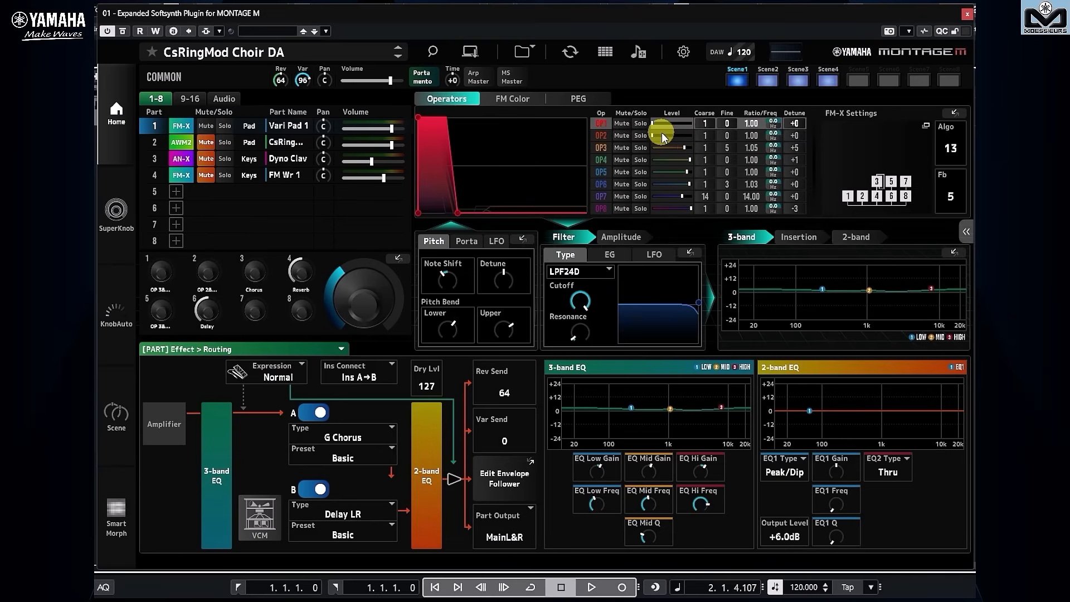
right_click(780, 128)
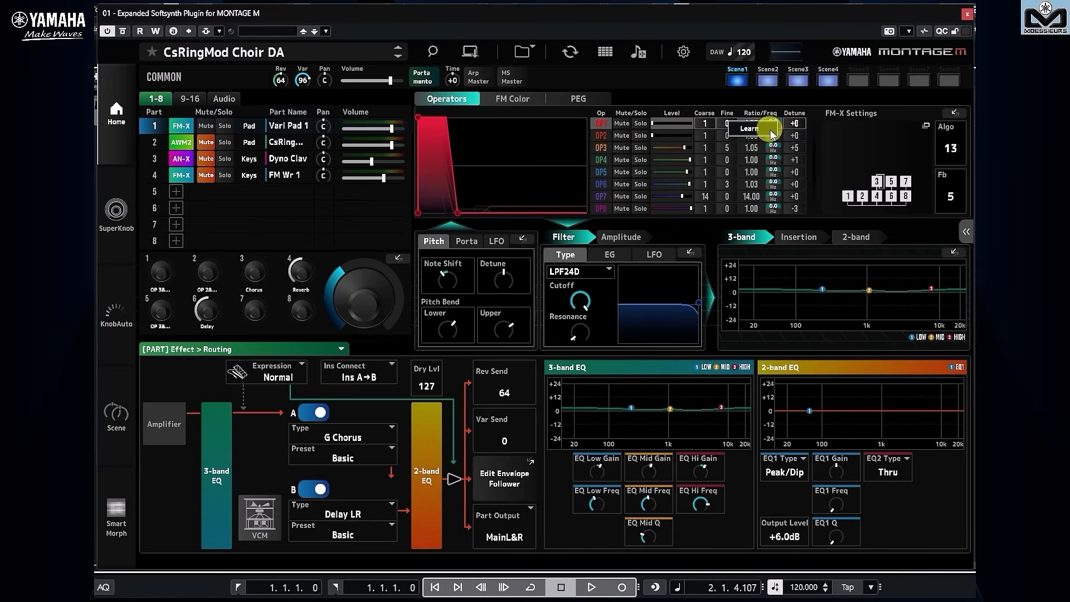
left_click(771, 132)
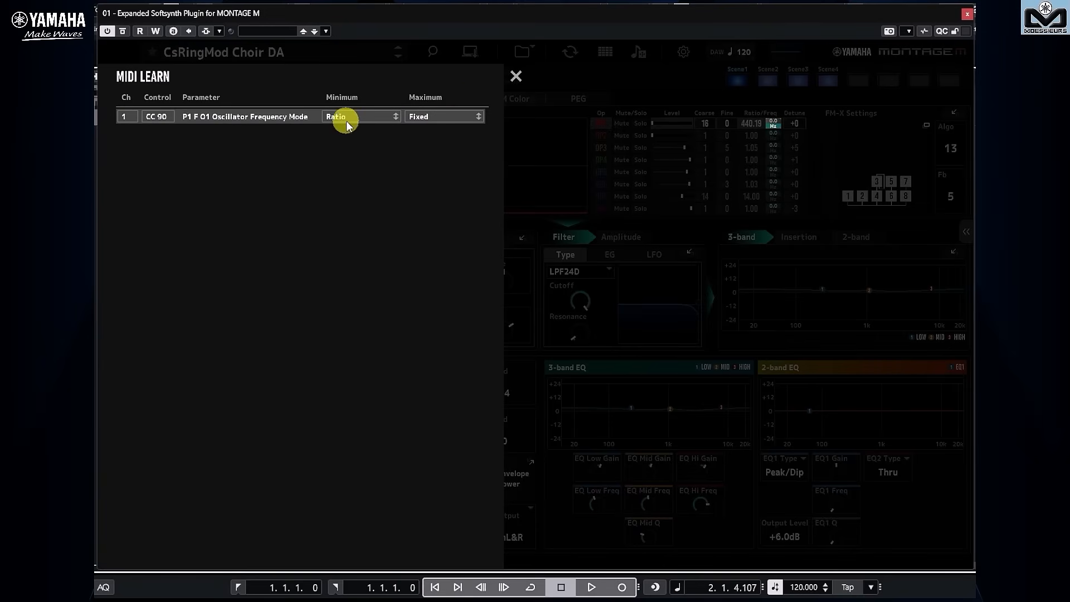
left_click(511, 72)
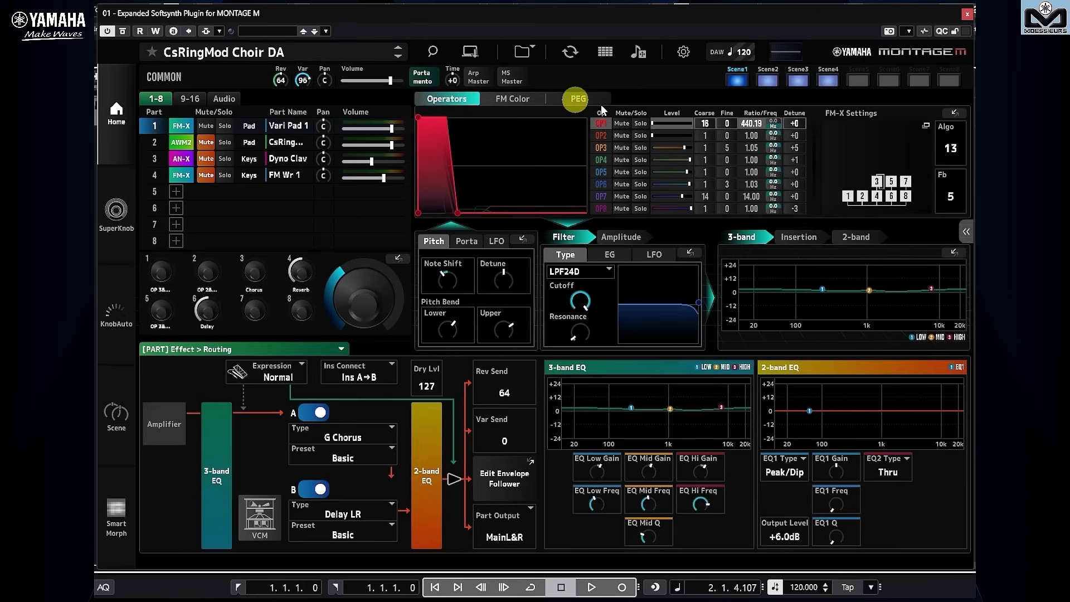
Assign Part 1 Operator 1's coarse tuning to CC 90 with MIDI Learn.
right_click(695, 129)
left_click(694, 129)
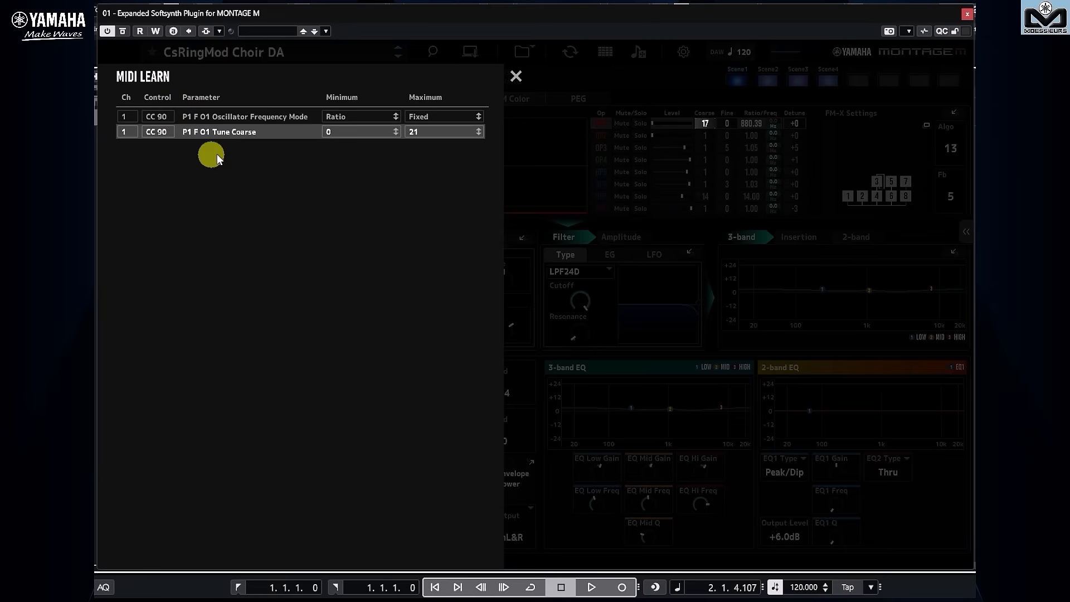
left_click(517, 77)
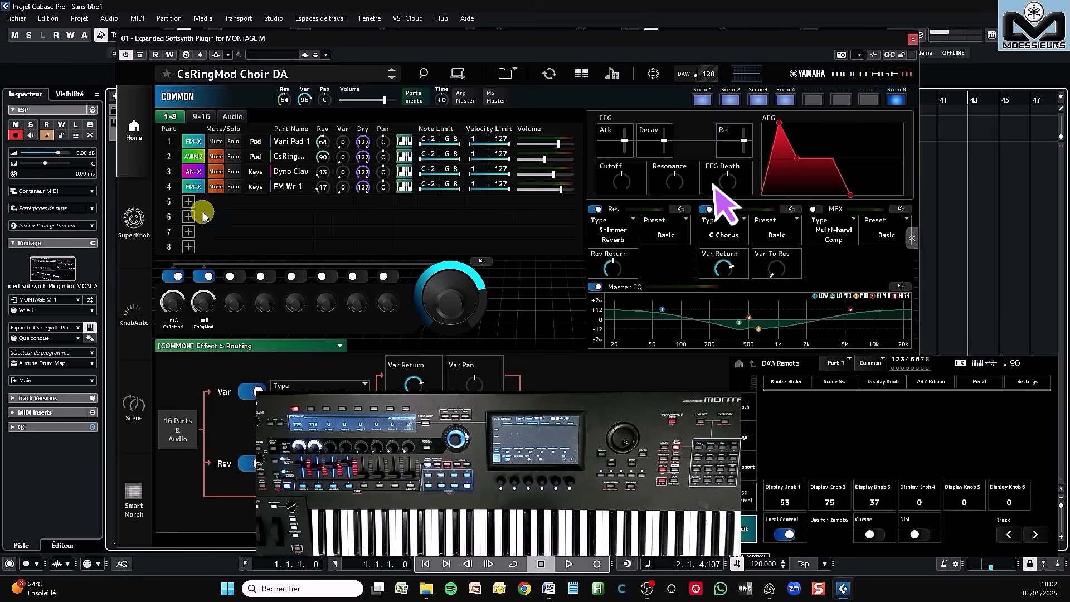
Select Part 1 and switch the tempo source from DAW to Perf.
left_click(170, 143)
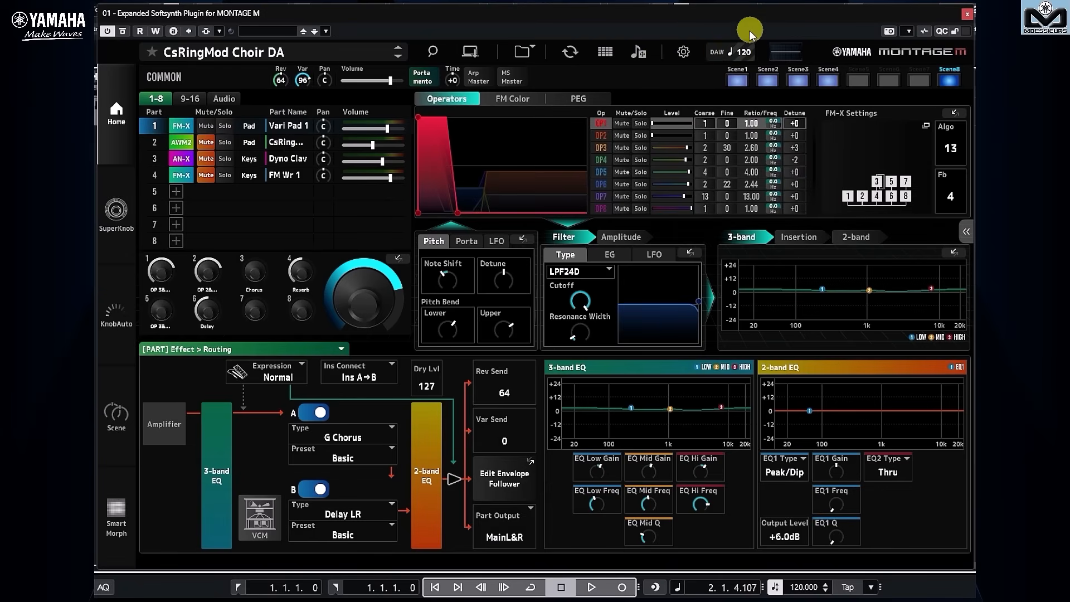
left_click(716, 51)
Select the library files Narfsound 12BUNDLE.Y2L and SpectralMove Easy Isounds.Y2L together for loading, and close without loading them.
left_click(535, 55)
left_click(376, 223)
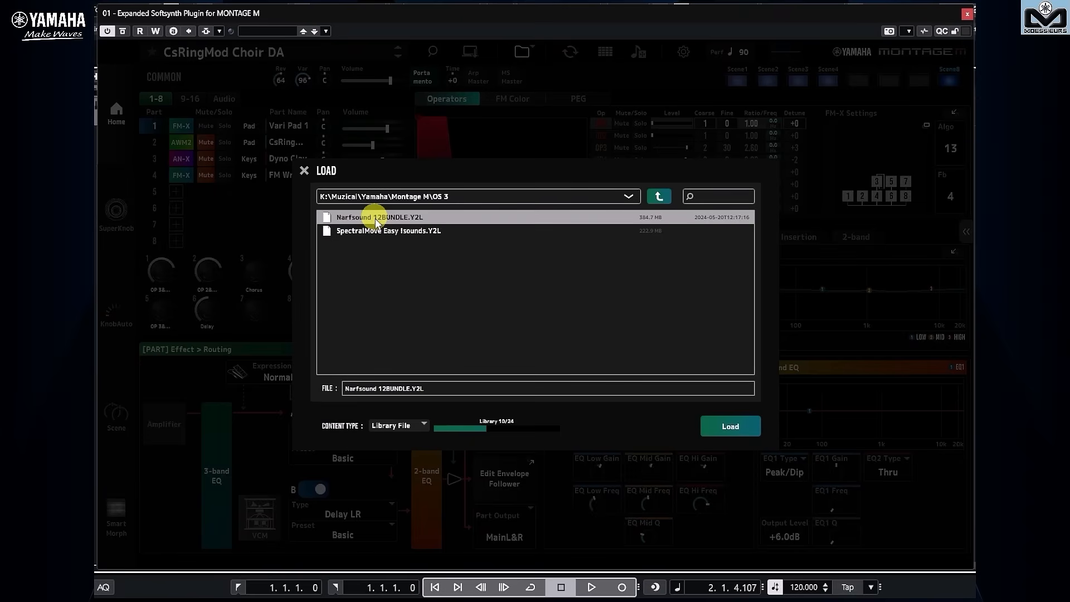
left_click(375, 232, "shift")
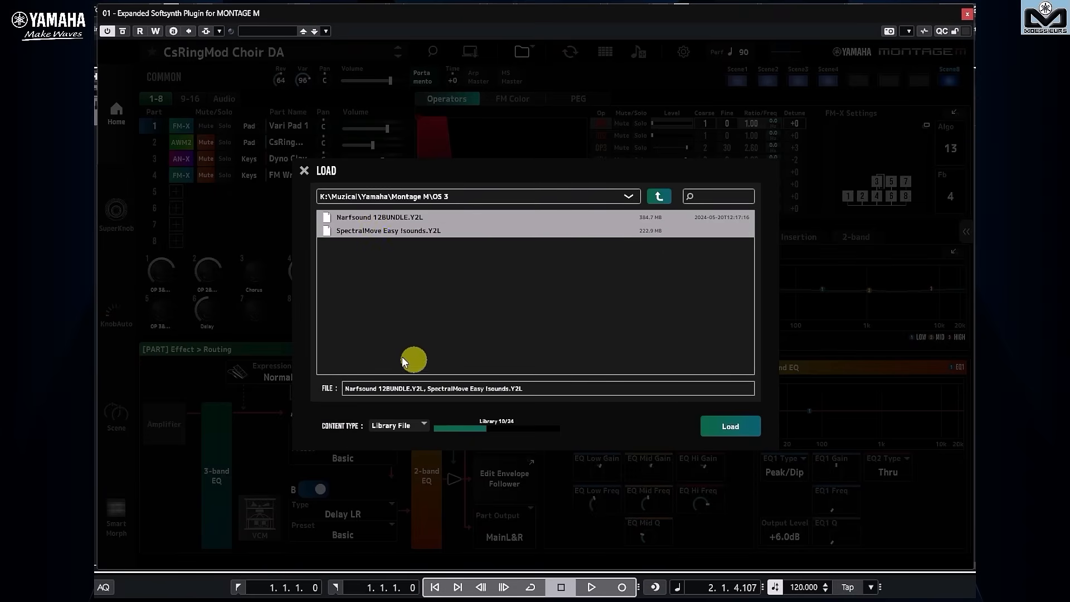
left_click(305, 169)
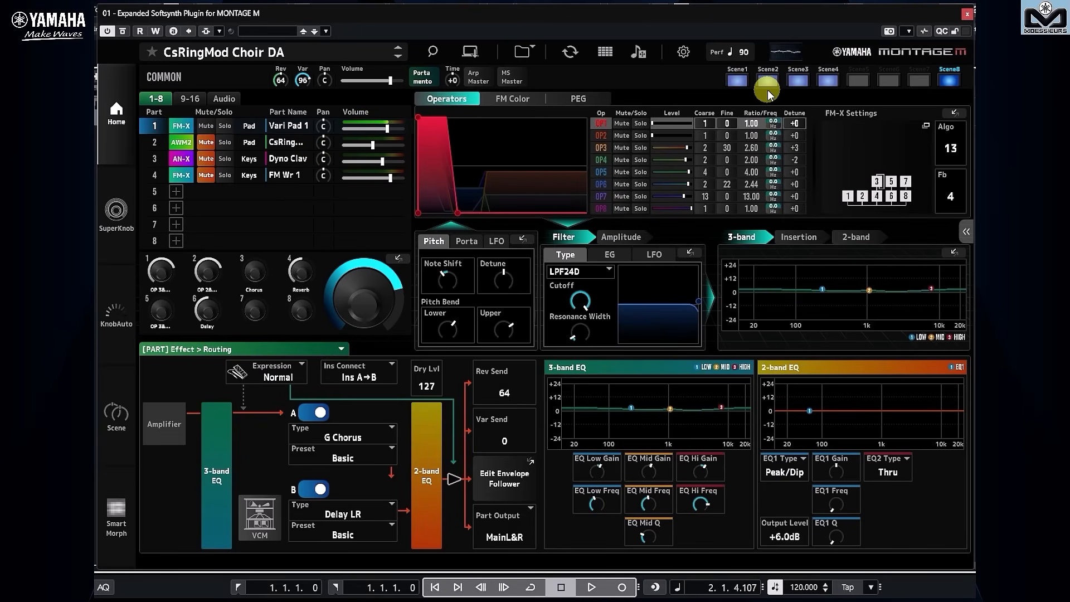
View the enlarged oscilloscope waveform display and close it again.
left_click(786, 55)
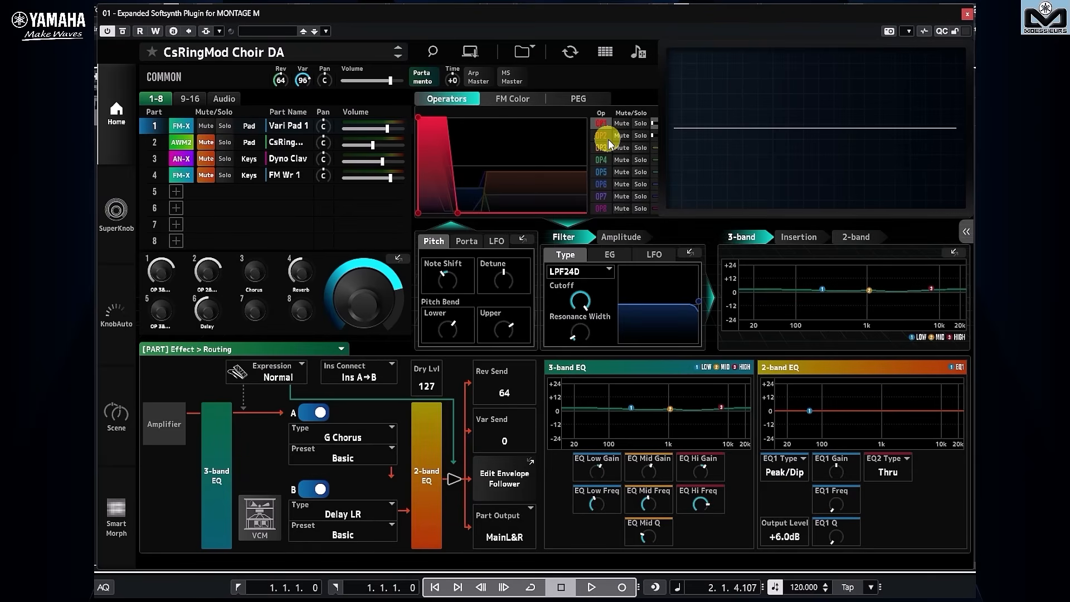
left_click(716, 107)
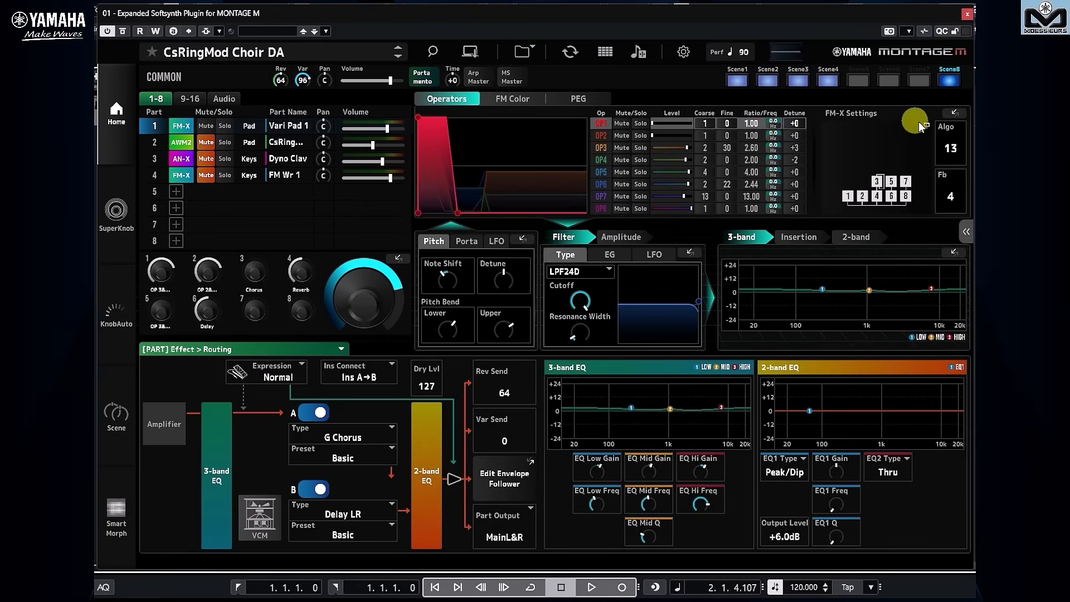
Open Operator 1's Form / Freq / Level settings in Part 1 and examine the available edit pages for Parts 1 and 3.
left_click(956, 113)
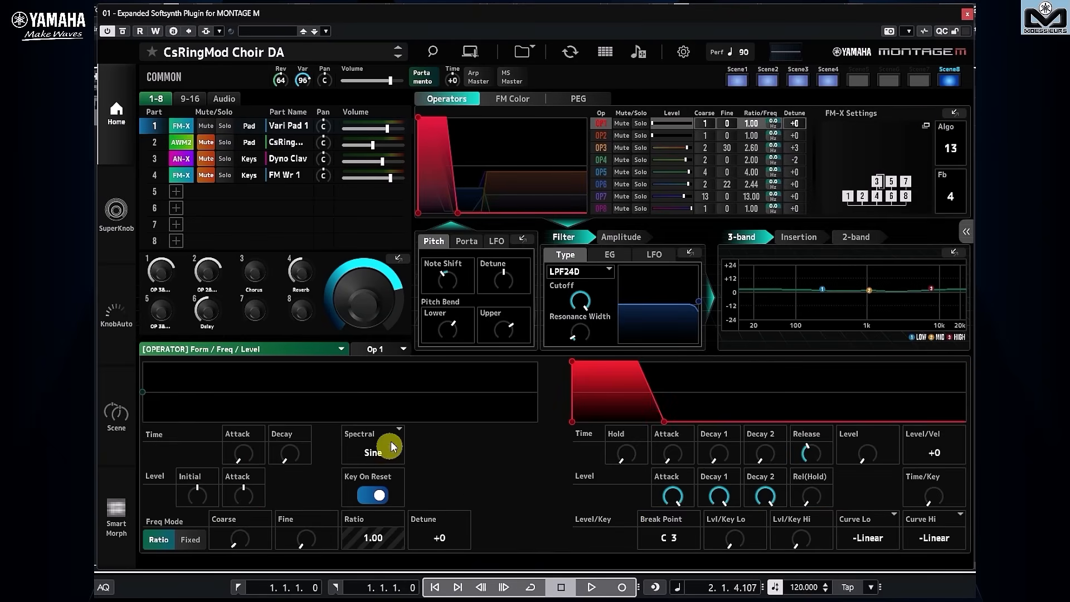
left_click(235, 350)
scroll(263, 291, "up", 1)
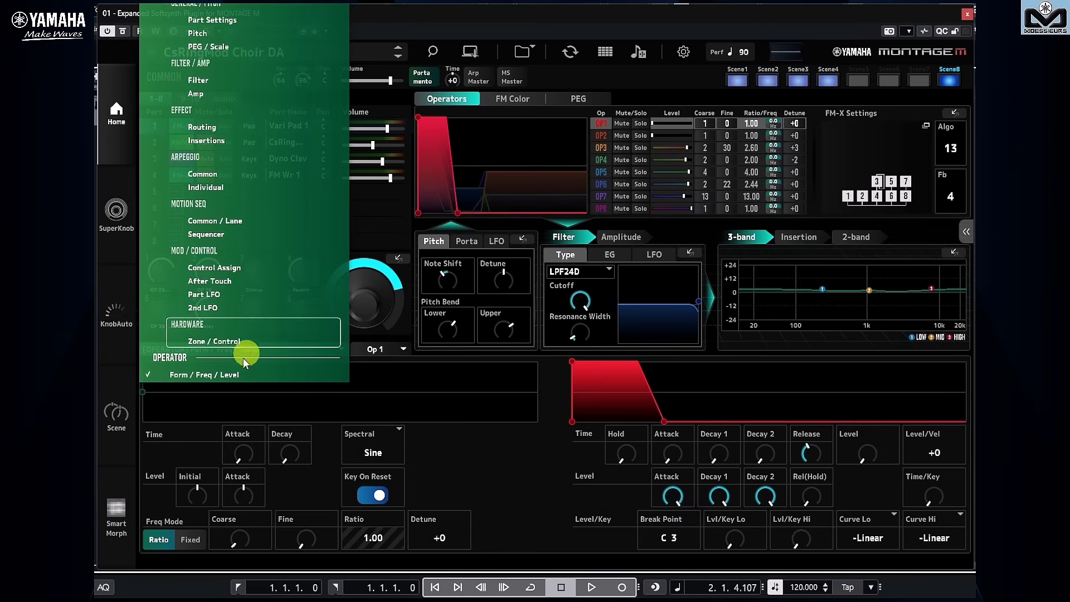
left_click(480, 455)
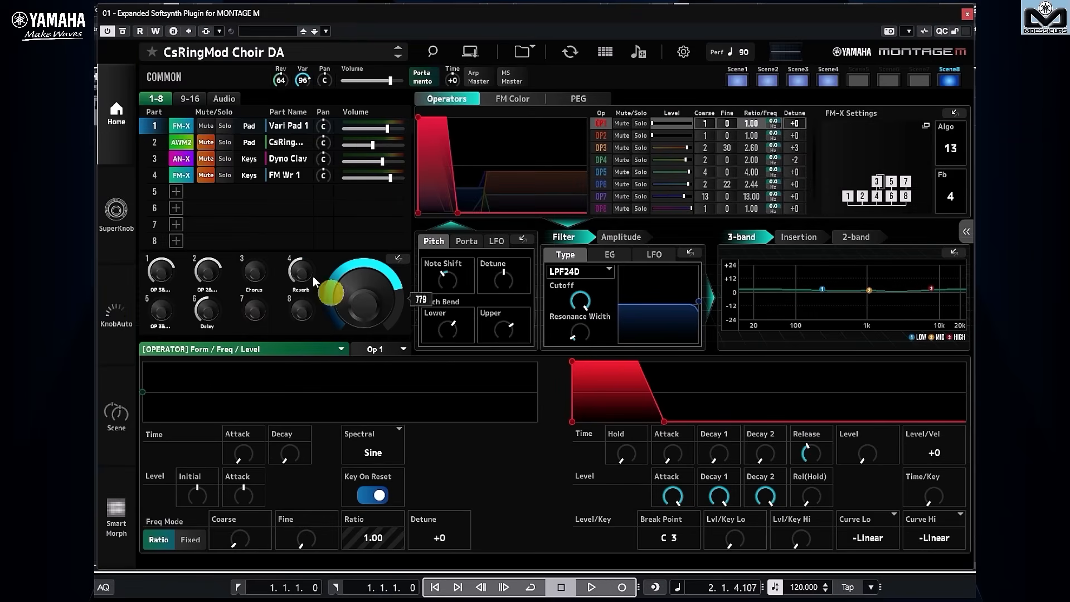
left_click(156, 158)
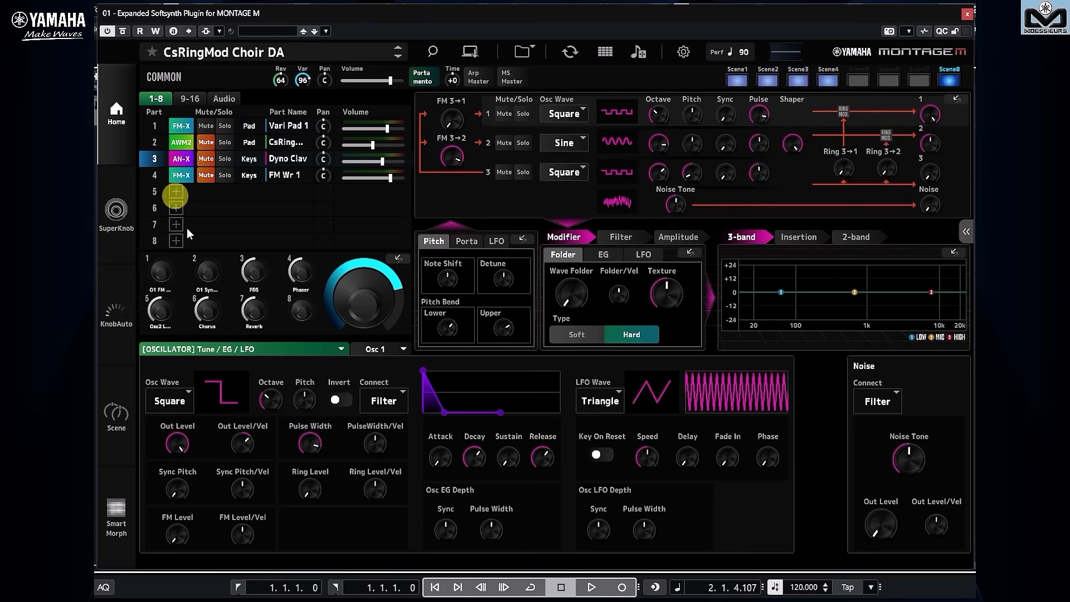
left_click(246, 357)
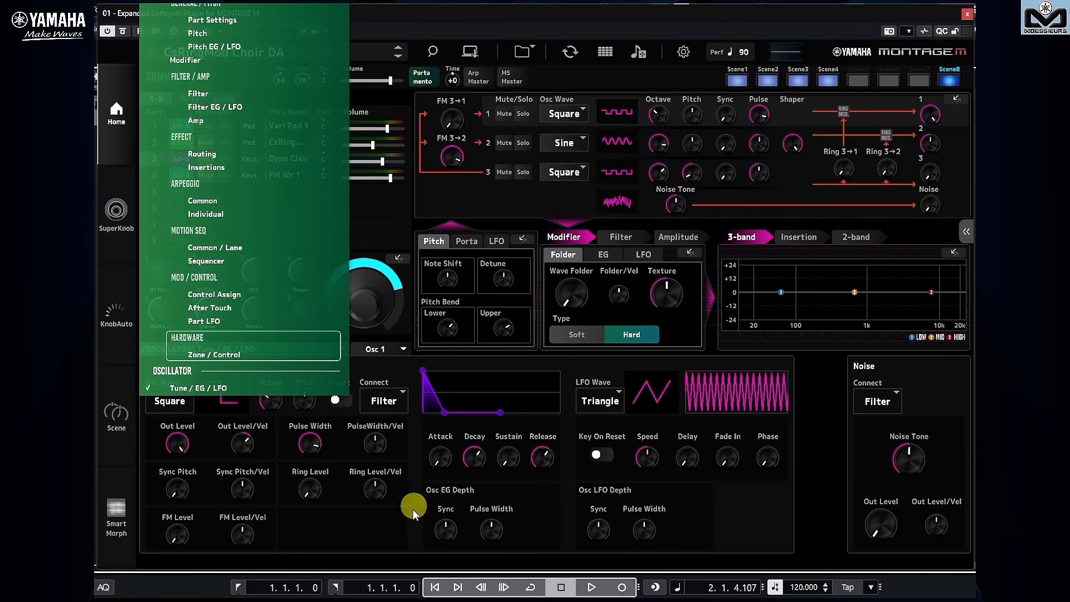
left_click(407, 527)
left_click(249, 126)
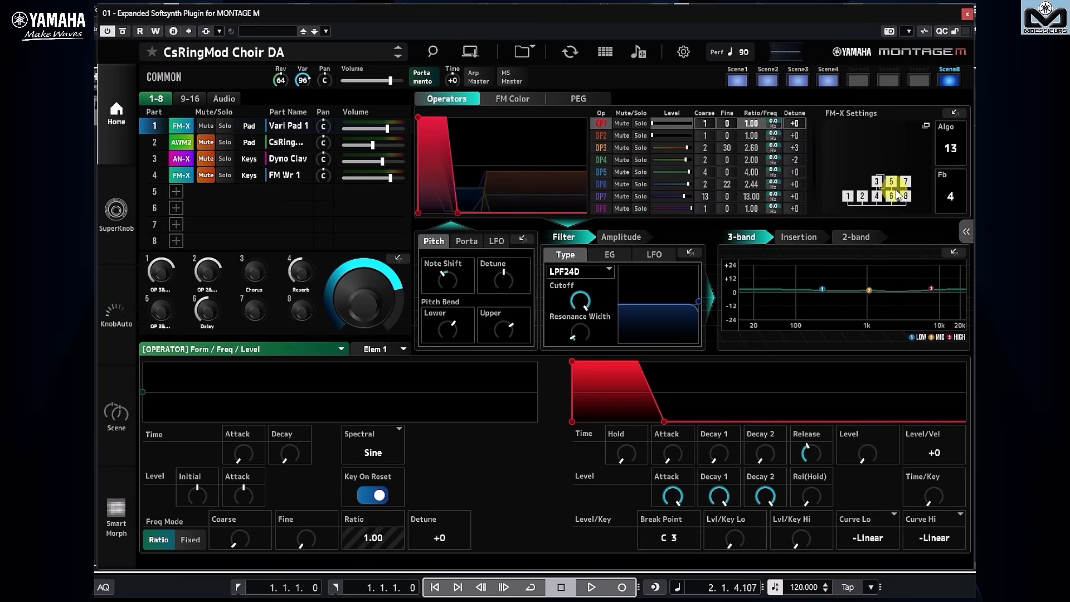
Search the FM-X algorithms with 3 carriers and a chain of 4, and close without choosing one.
left_click(926, 126)
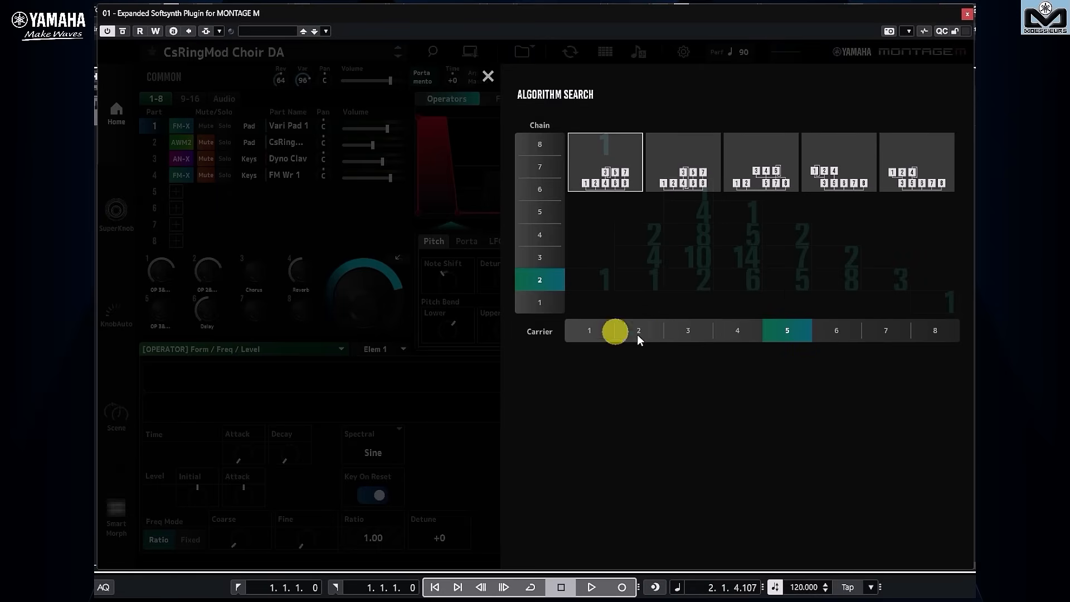
left_click(686, 330)
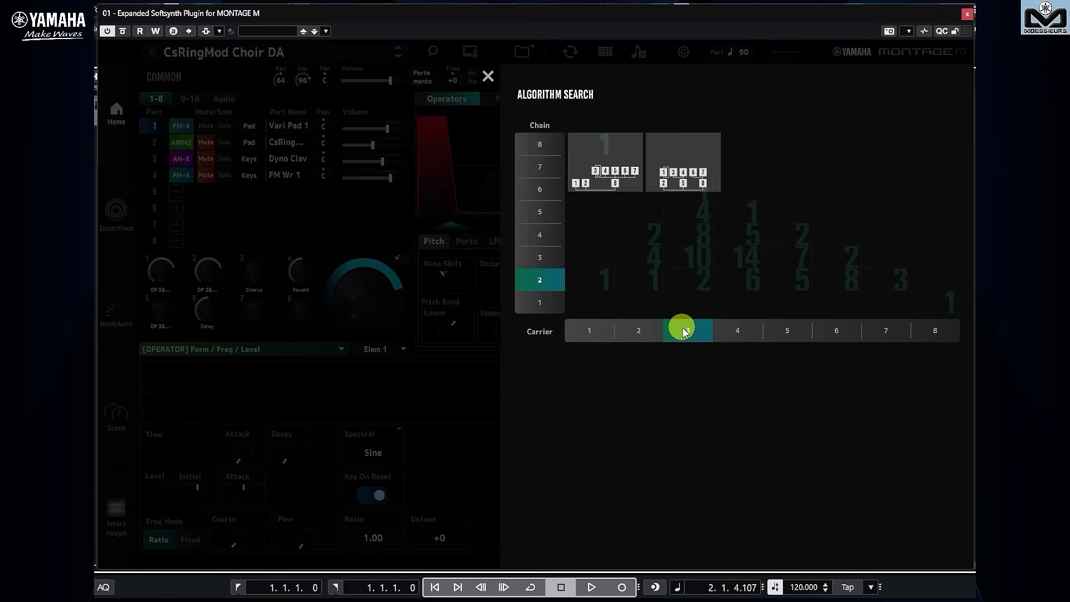
left_click(543, 236)
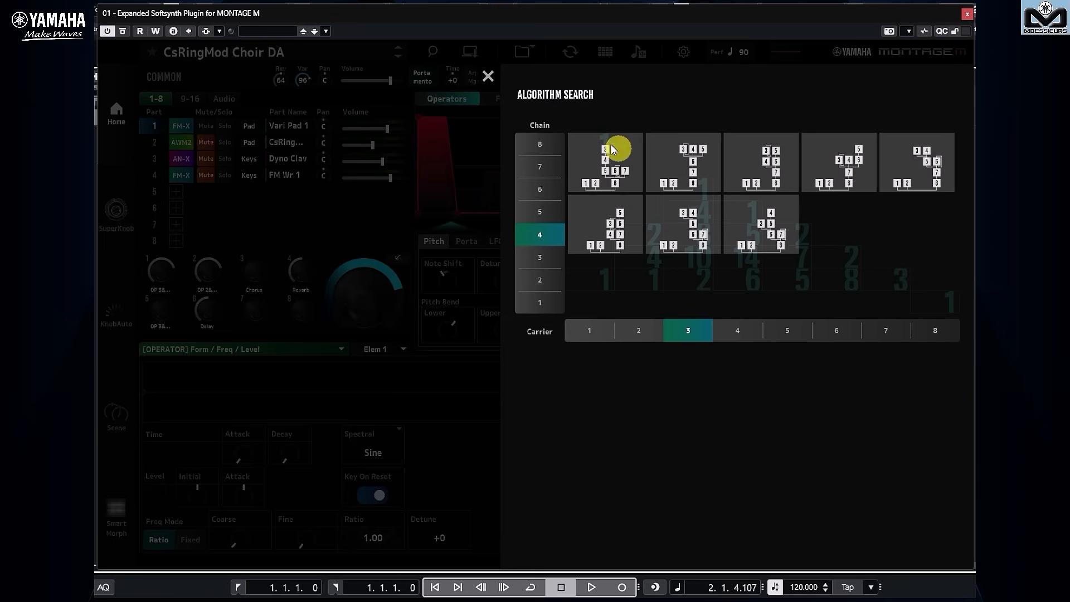
left_click(488, 78)
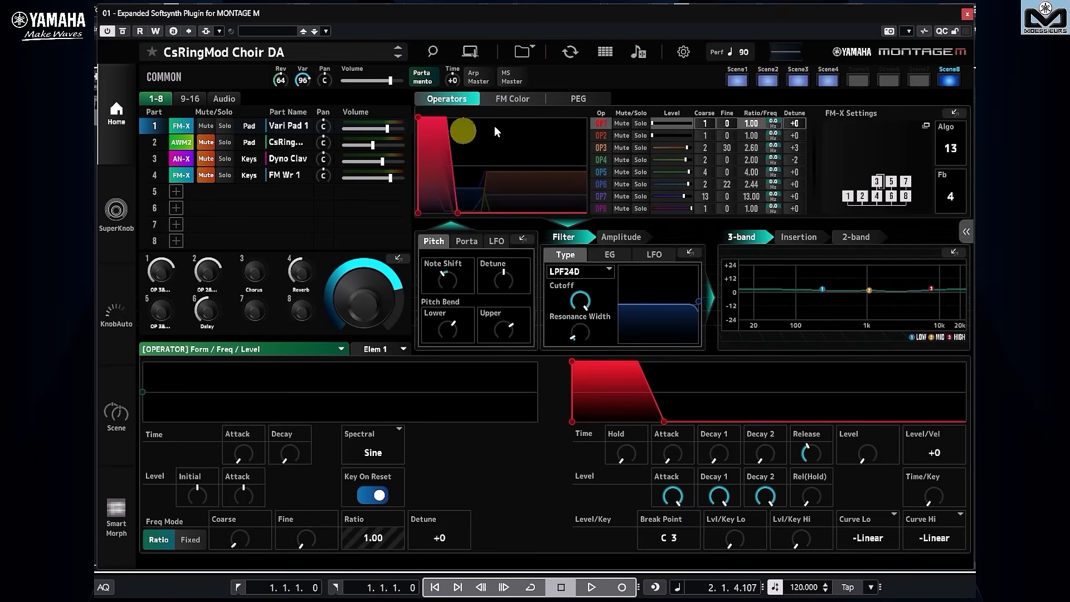
View the delete options for the TTL ANX Smart BASS slot in Live Set Edit, and close without deleting.
left_click(607, 51)
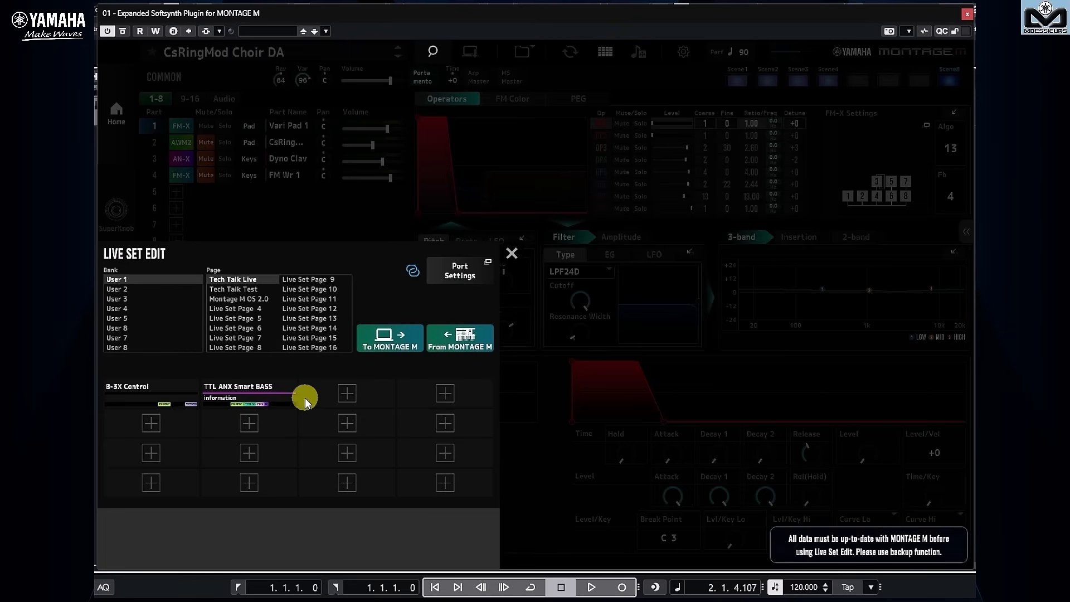
right_click(285, 393)
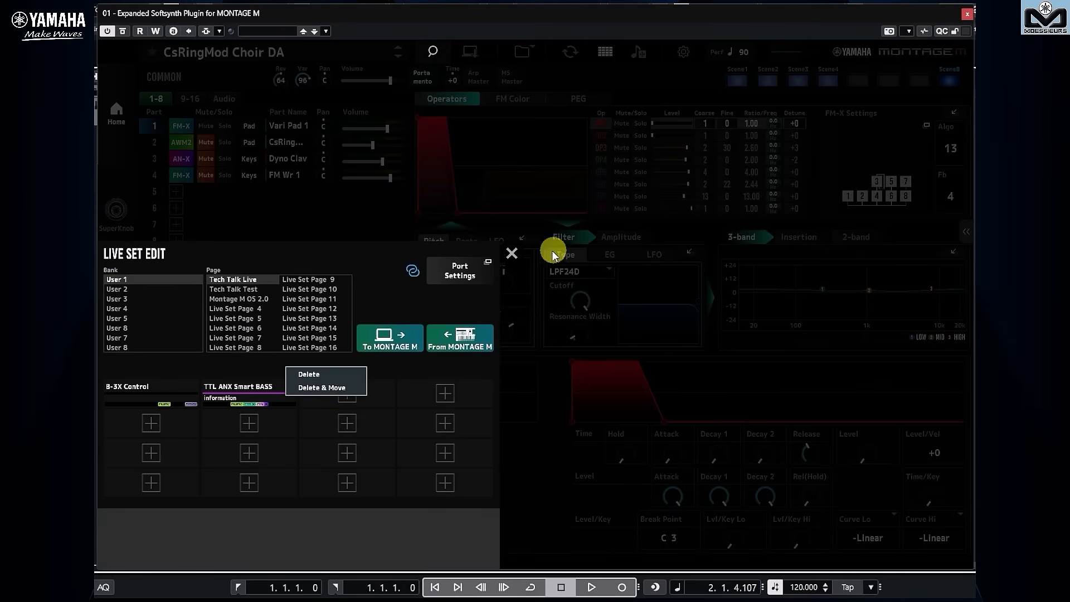
left_click(514, 254)
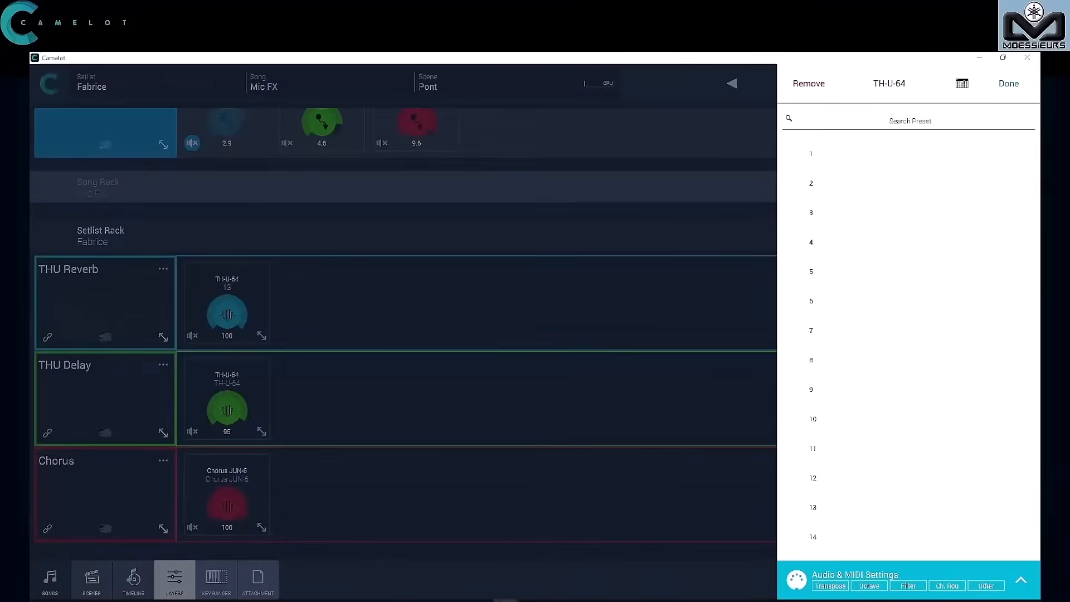
left_click_drag(500, 158, 694, 147)
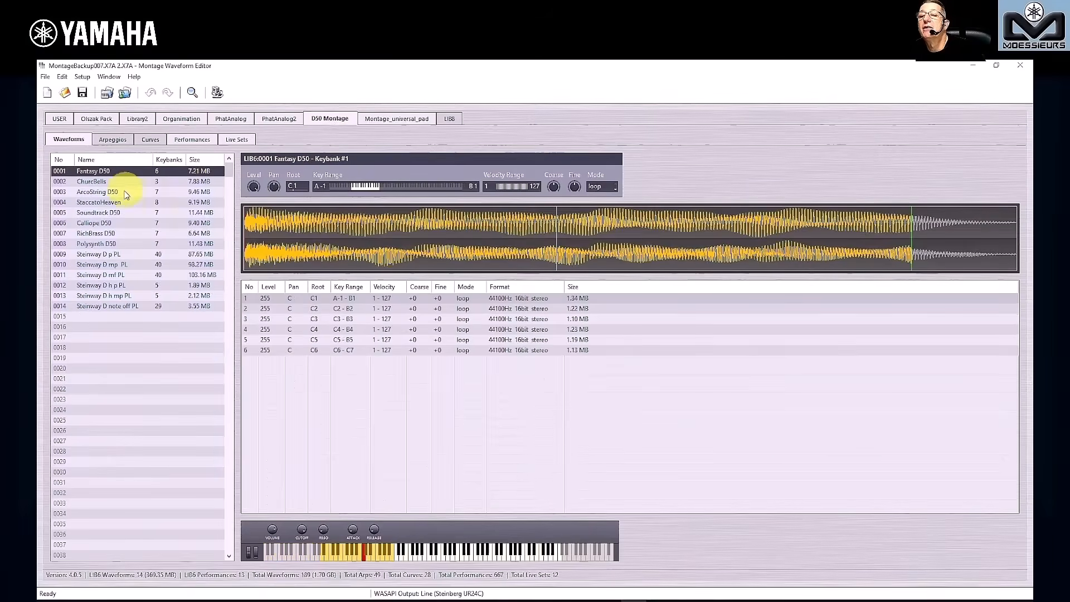
In Montage Waveform Editor, view the ChurcBells and StaccatoHeaven waveforms of the D50 Montage library, and open its performances list.
left_click(107, 181)
left_click(102, 202)
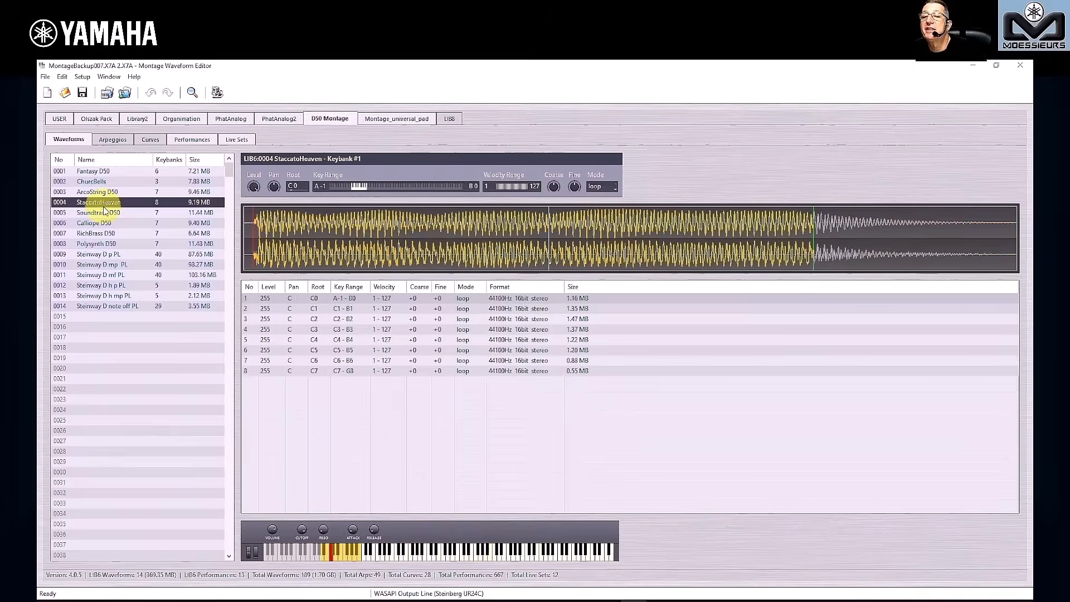
left_click(187, 141)
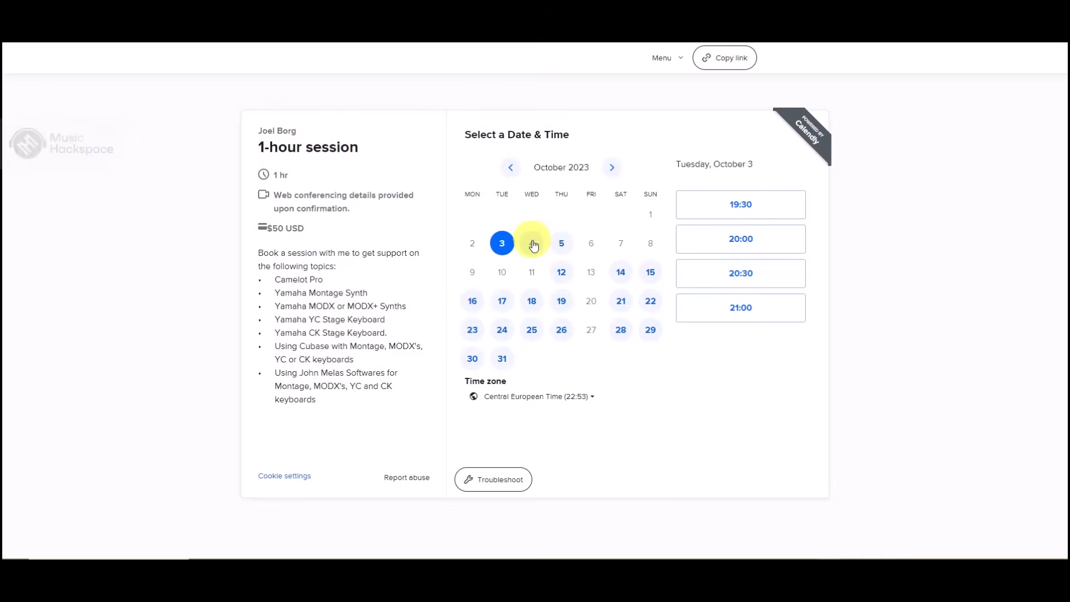
On the Calendly booking page, choose Wednesday, October 4 at 20:30 for the 1-hour session and continue to the details form.
left_click(532, 244)
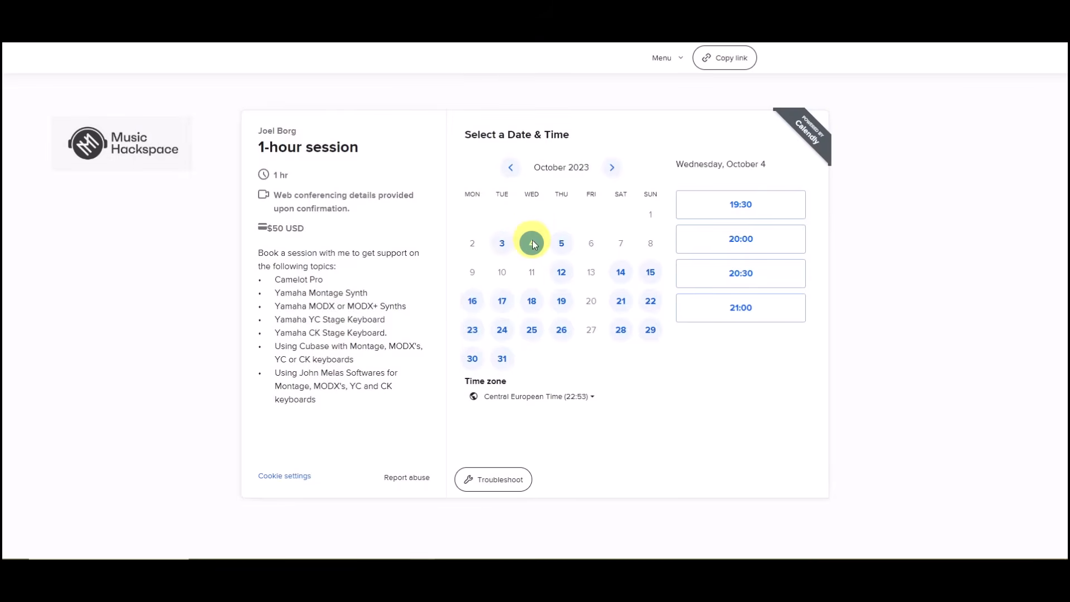
left_click(734, 273)
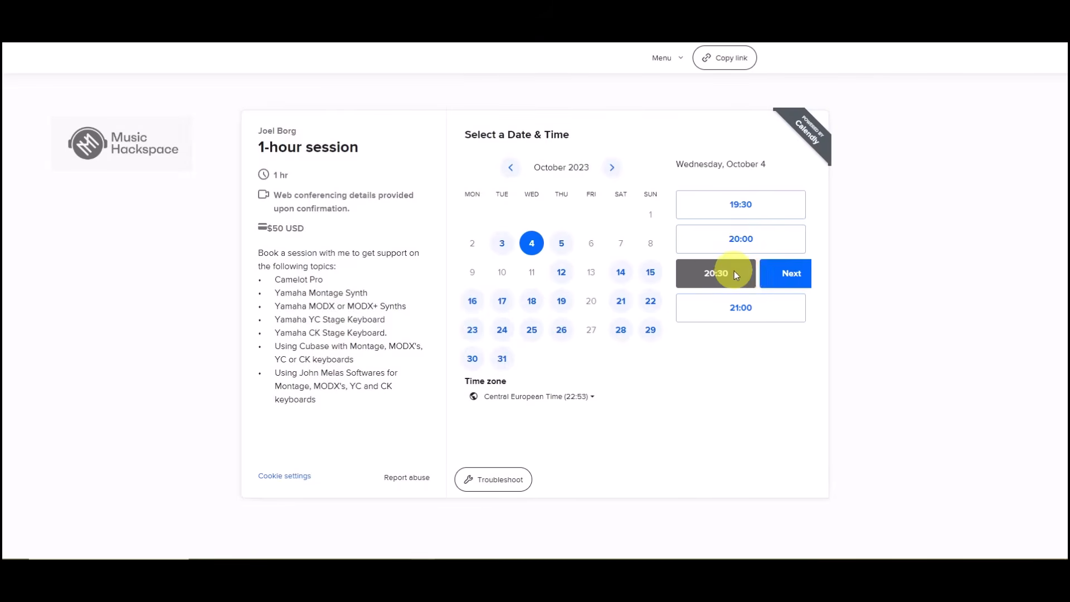
left_click(776, 277)
Choose Yamaha MODX or MODX+ as the product to get help with, and view the remaining booking fields through the payment section.
left_click(513, 169)
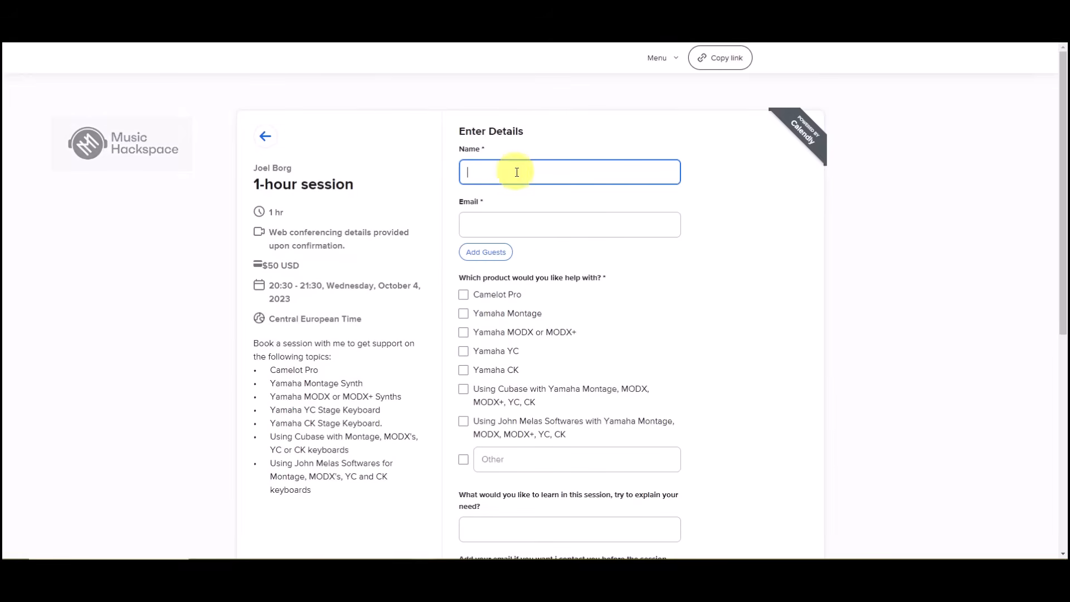
left_click(502, 215)
left_click(463, 333)
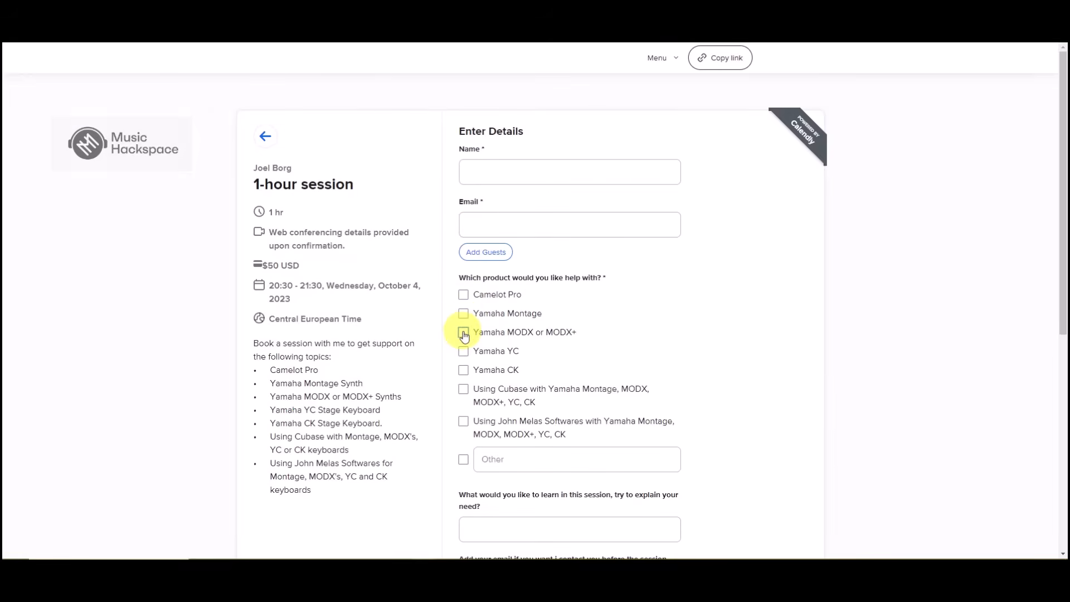
scroll(555, 282, "down", 3)
left_click(511, 301)
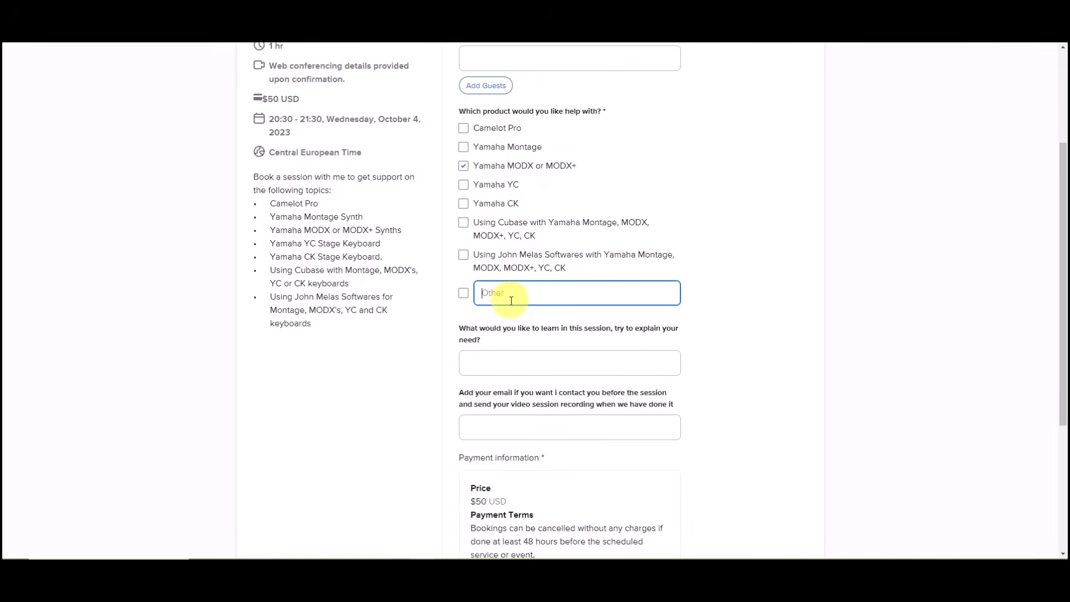
left_click(490, 359)
scroll(528, 319, "down", 4)
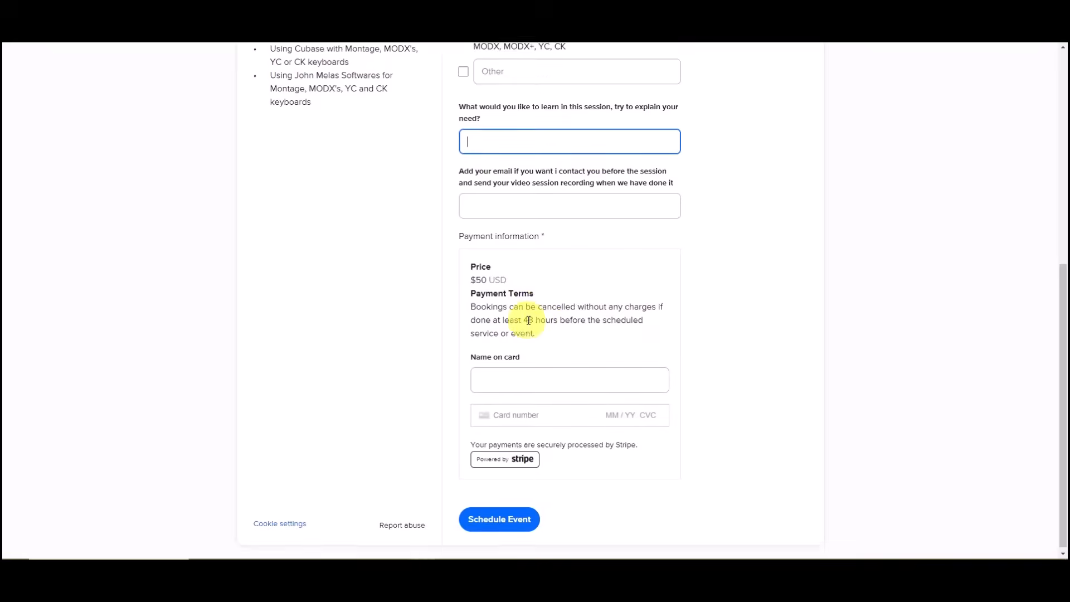